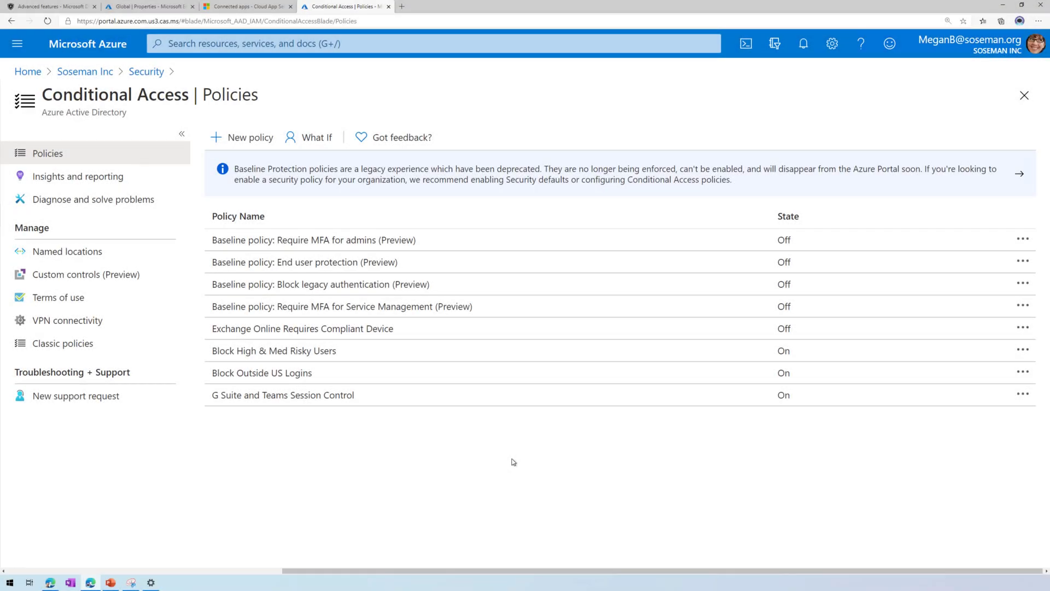
# Zoom in, open the G Suite and Teams Session Control policy, and review its assigned users.
pyautogui.hotkey('ctrl', '+')
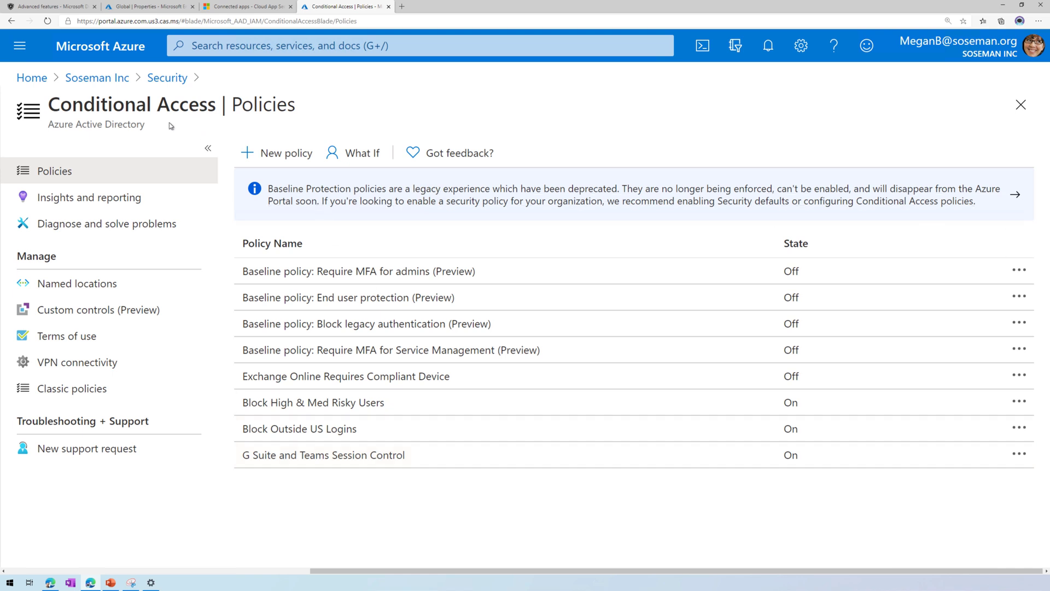
pyautogui.click(306, 468)
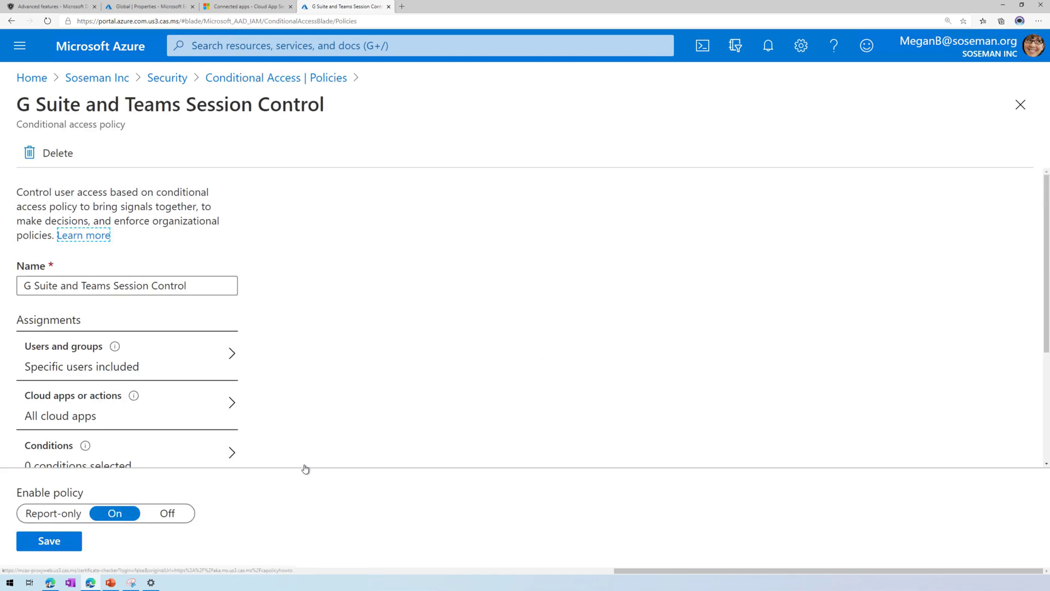
pyautogui.scroll(-1, 305, 364)
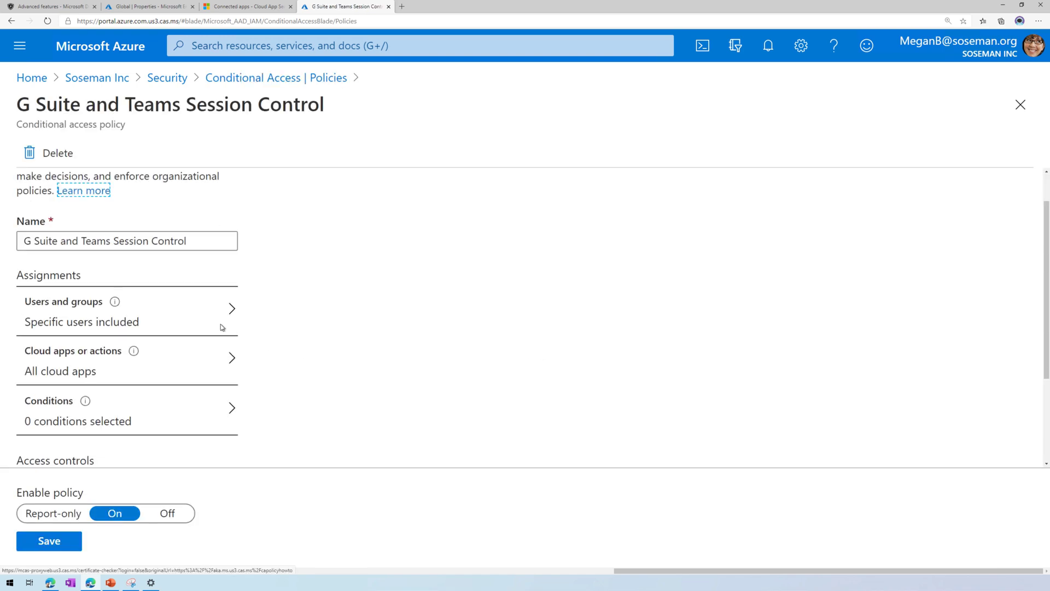
pyautogui.click(213, 321)
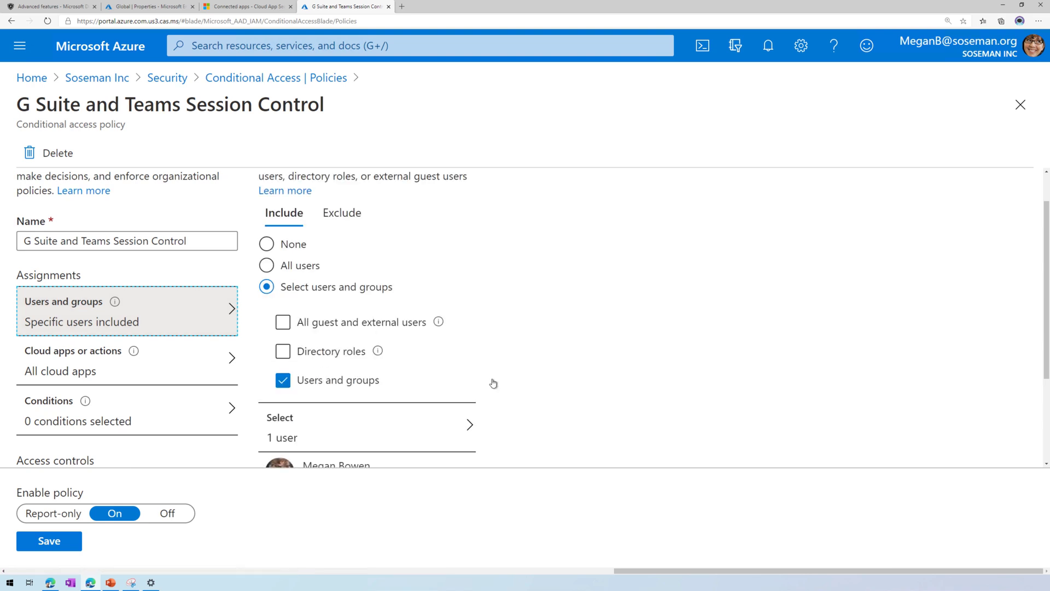
pyautogui.scroll(-2, 498, 389)
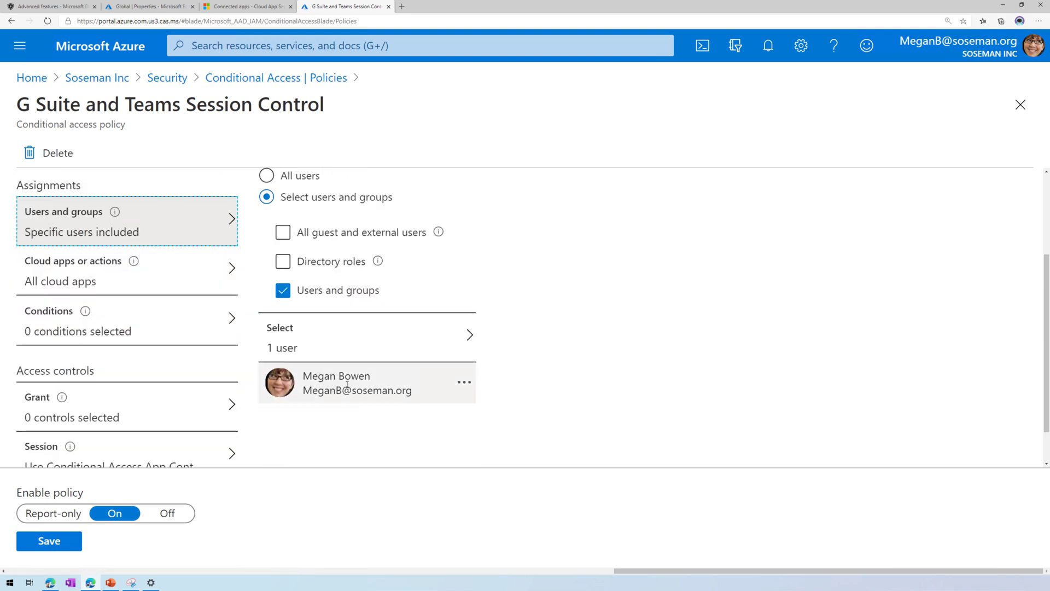
# Review the policy's cloud apps, grant controls and Conditional Access App Control session setting.
pyautogui.click(186, 272)
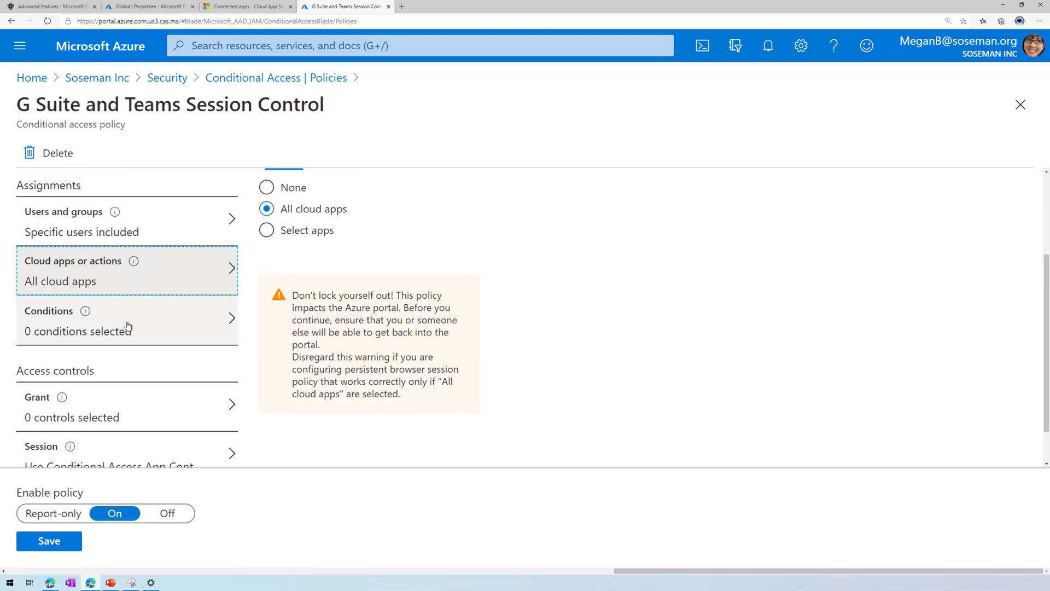
pyautogui.click(135, 411)
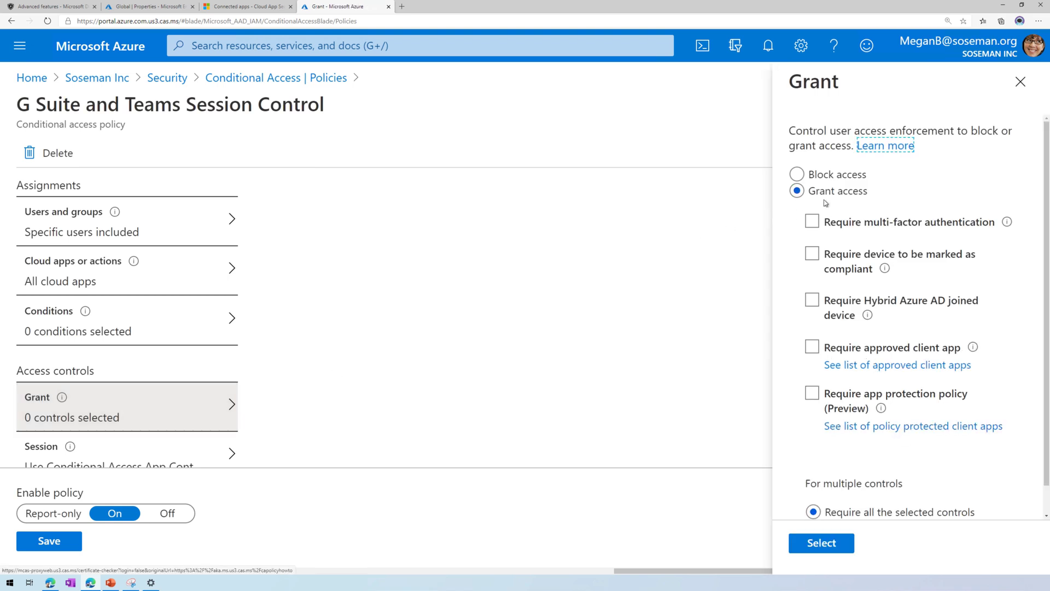
pyautogui.click(152, 445)
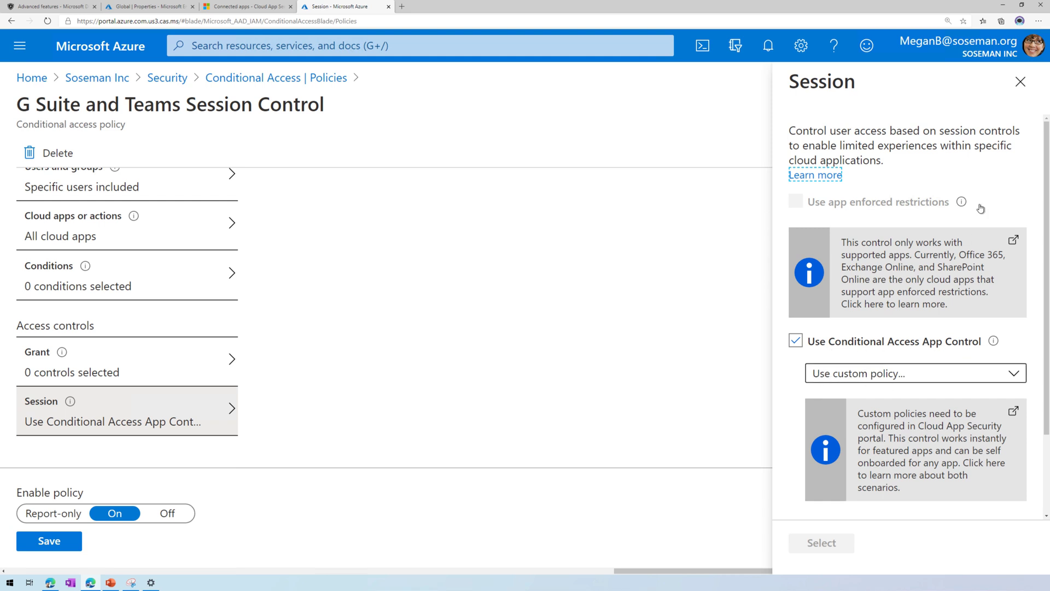
pyautogui.click(1021, 81)
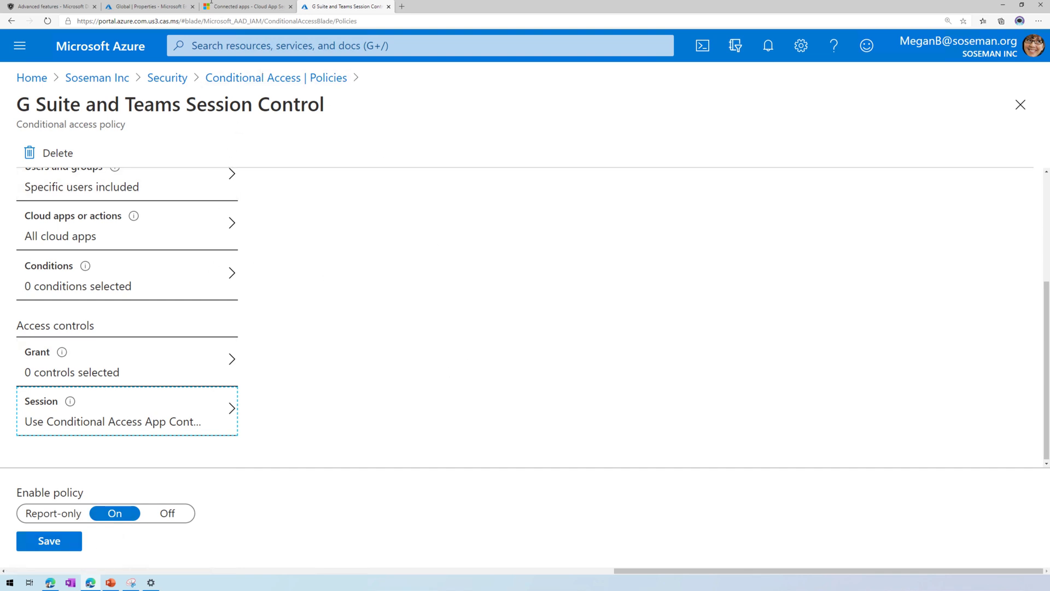
# List the 8 Conditional Access App Control apps, including G Suite and Teams, under Investigate > Connected apps.
pyautogui.click(223, 10)
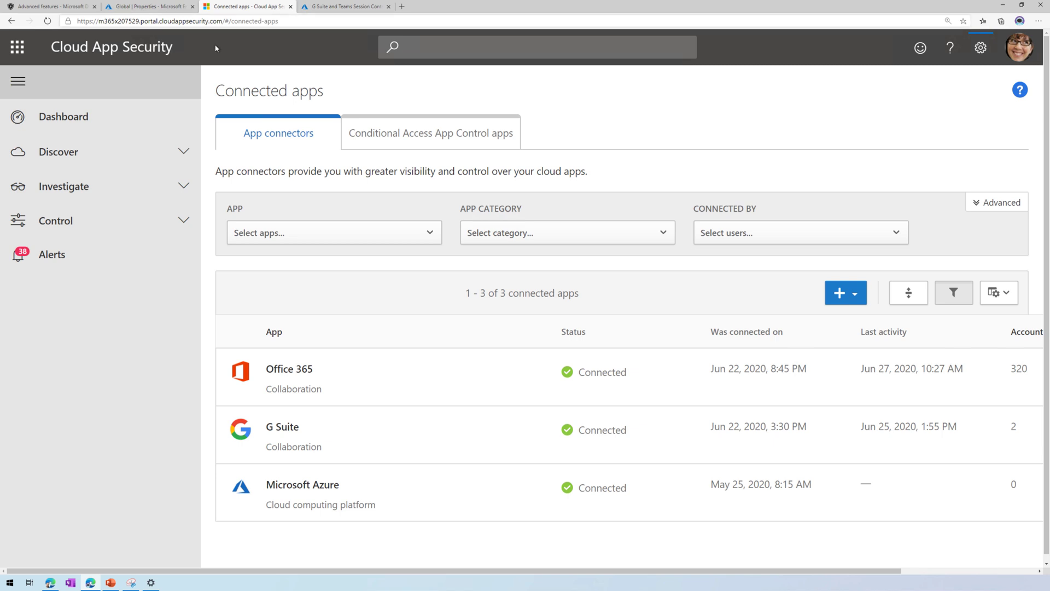
pyautogui.click(181, 189)
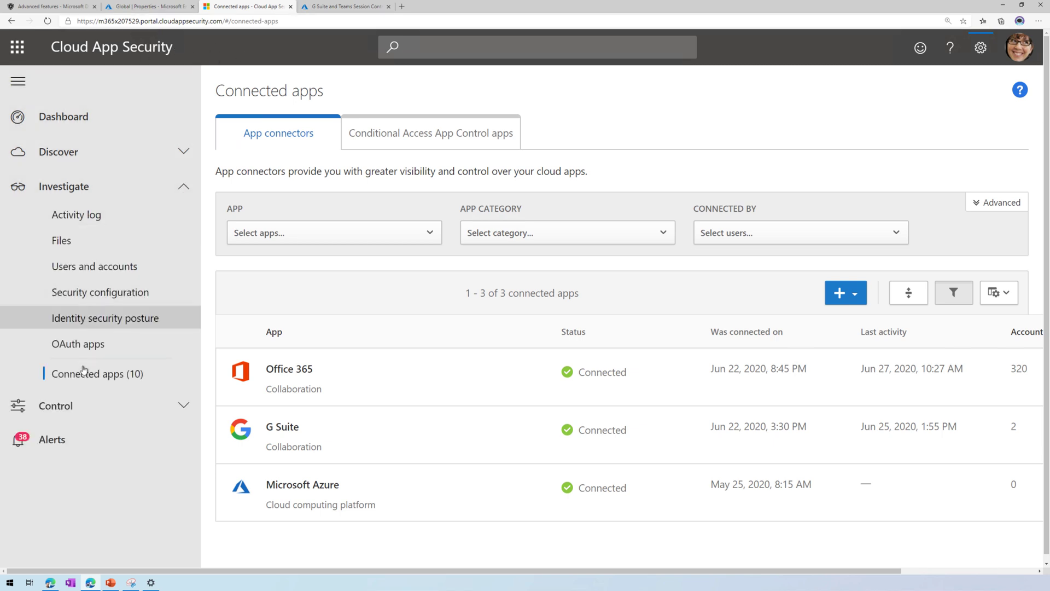
pyautogui.click(59, 376)
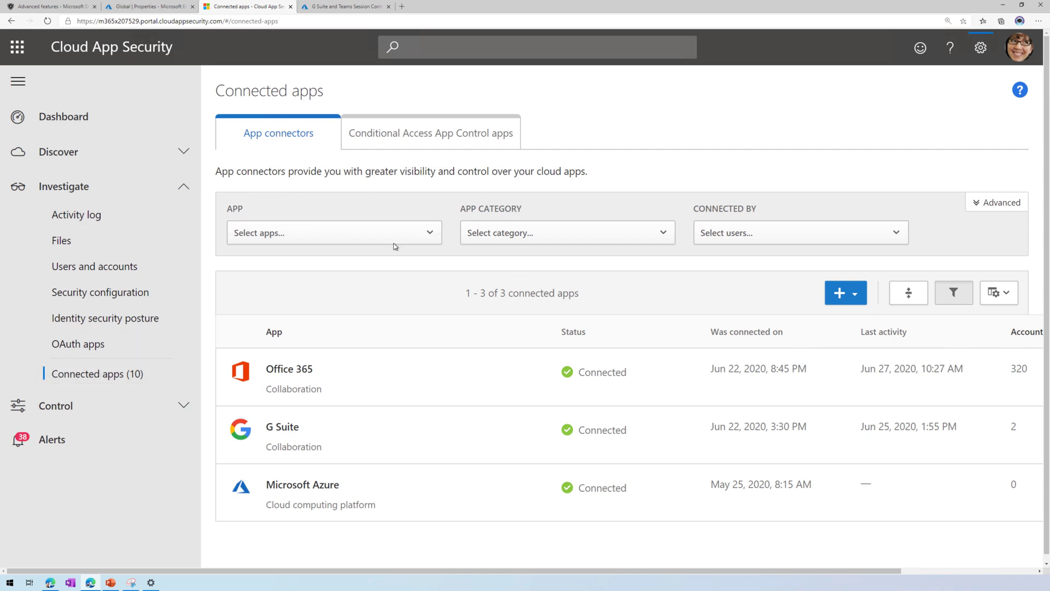
pyautogui.click(406, 143)
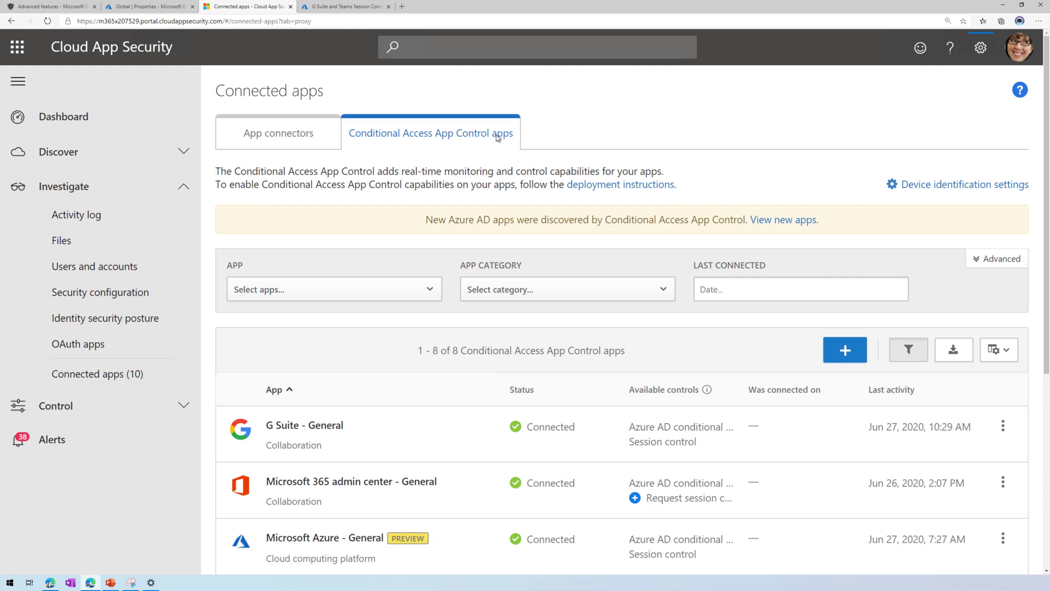
pyautogui.scroll(-2, 481, 454)
pyautogui.scroll(-3, 480, 454)
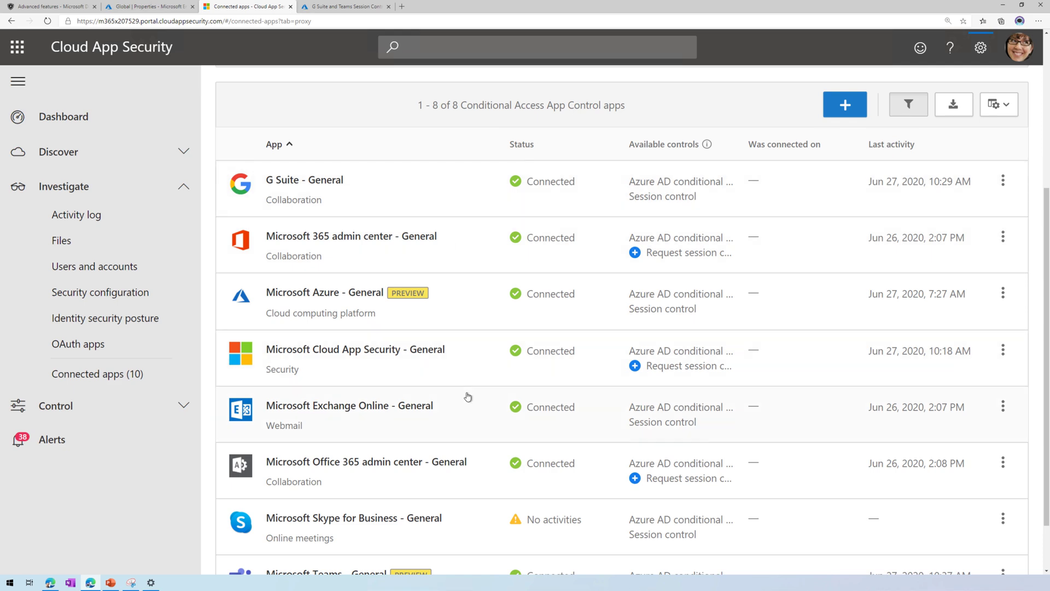
pyautogui.scroll(-2, 467, 394)
pyautogui.scroll(4, 448, 477)
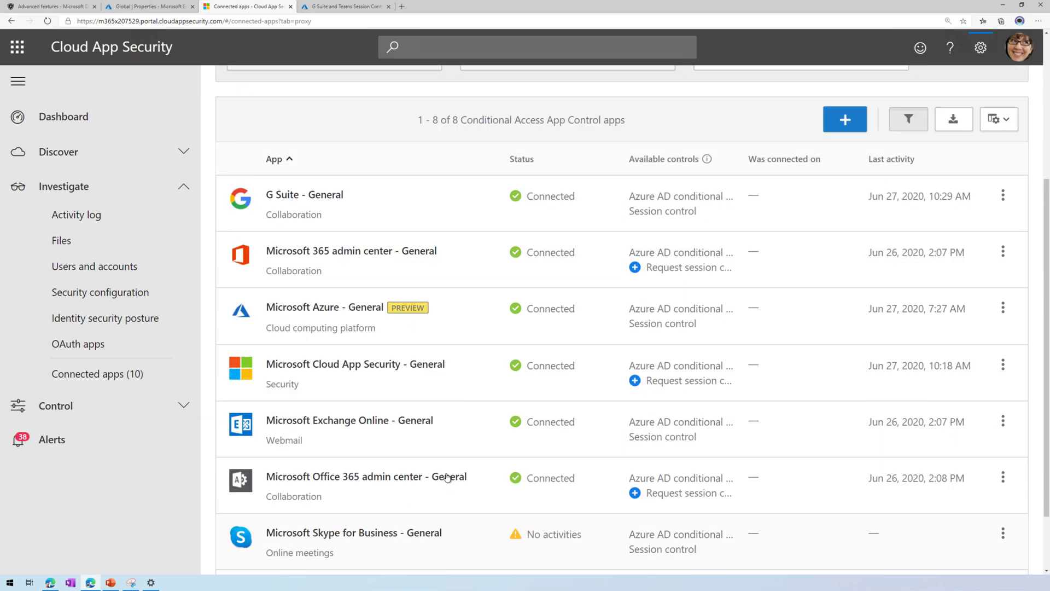
pyautogui.scroll(1, 448, 477)
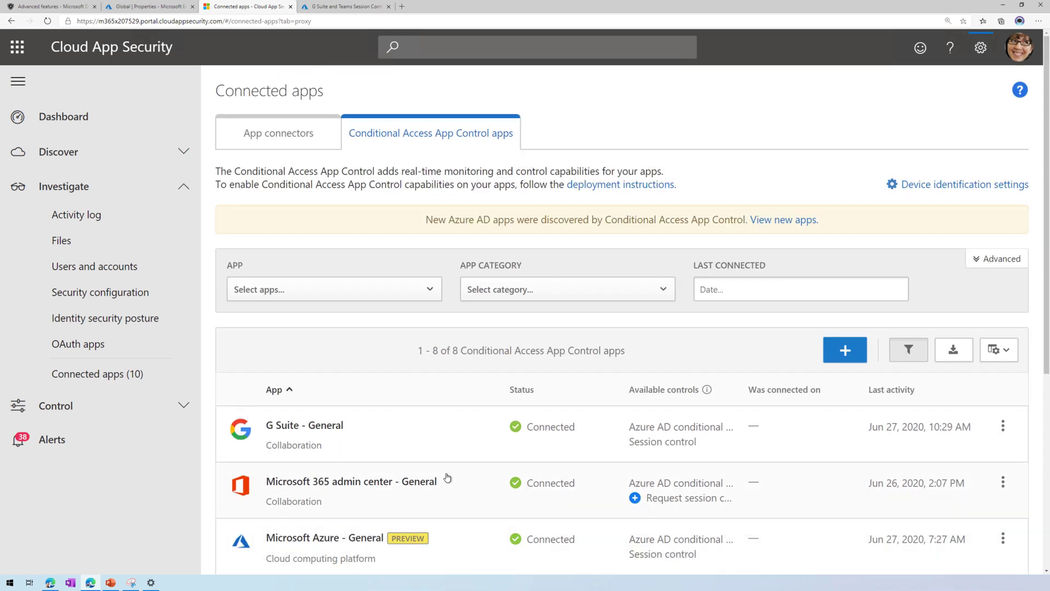
pyautogui.click(845, 349)
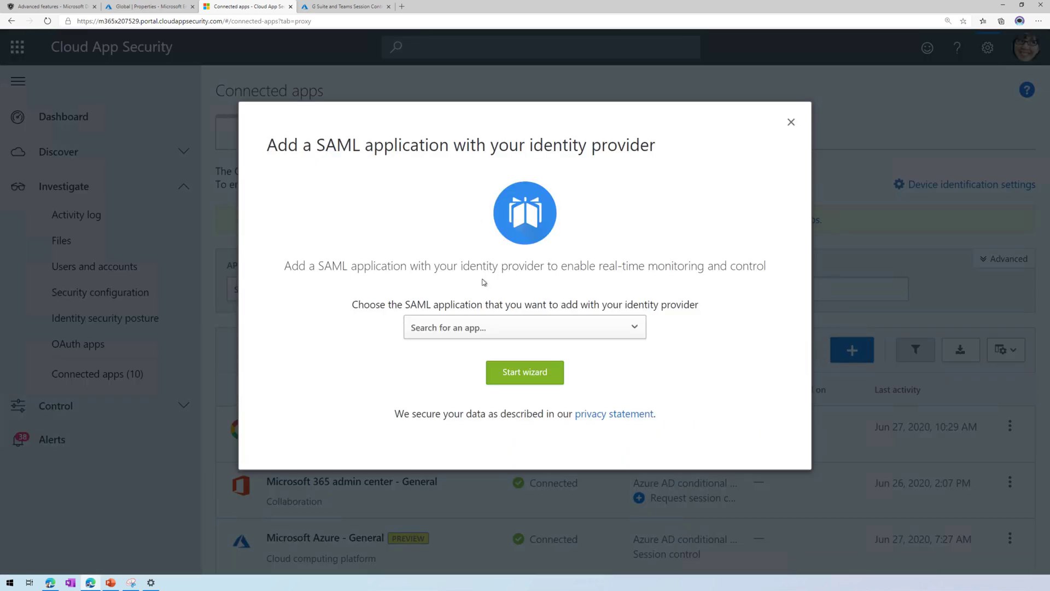
pyautogui.click(483, 328)
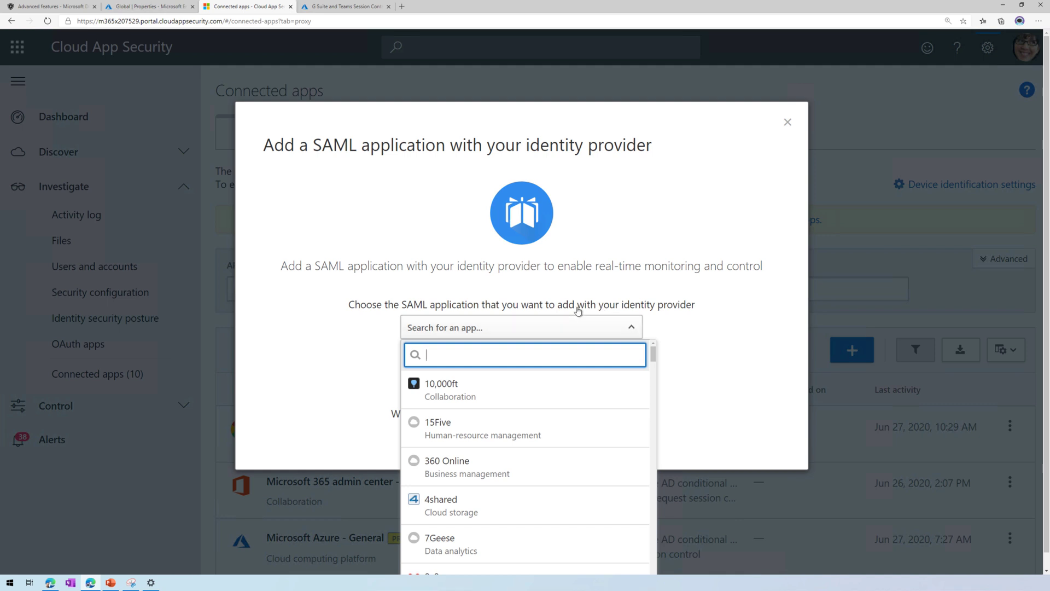
pyautogui.write('workplace')
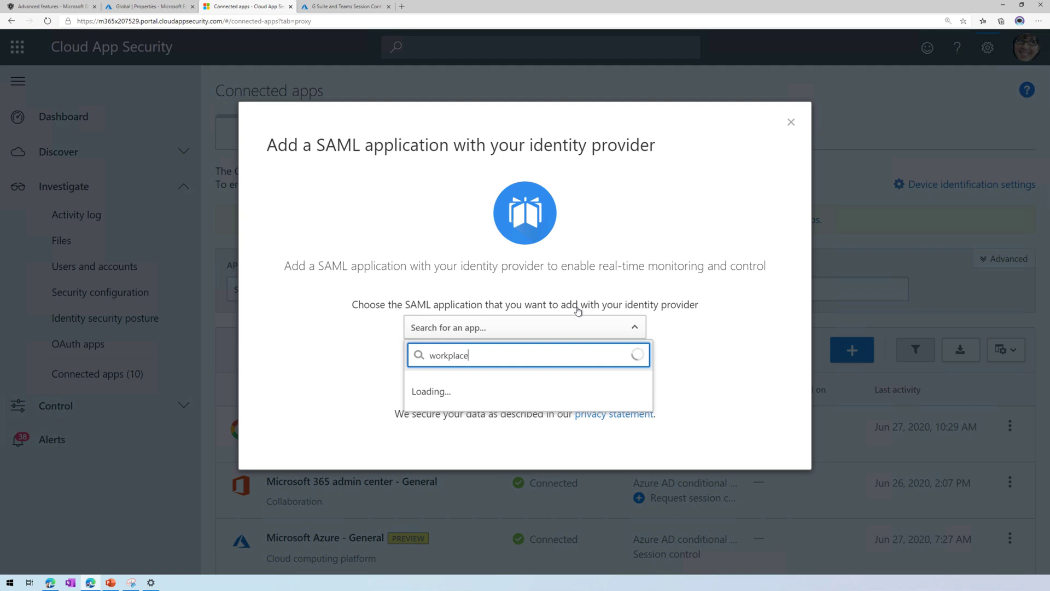
pyautogui.click(525, 389)
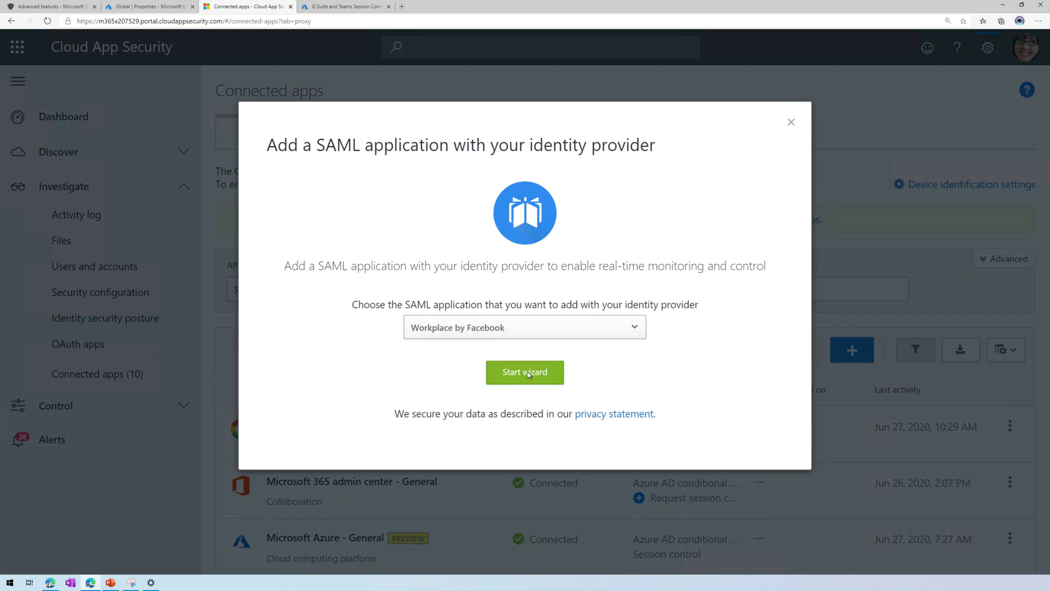
pyautogui.click(528, 374)
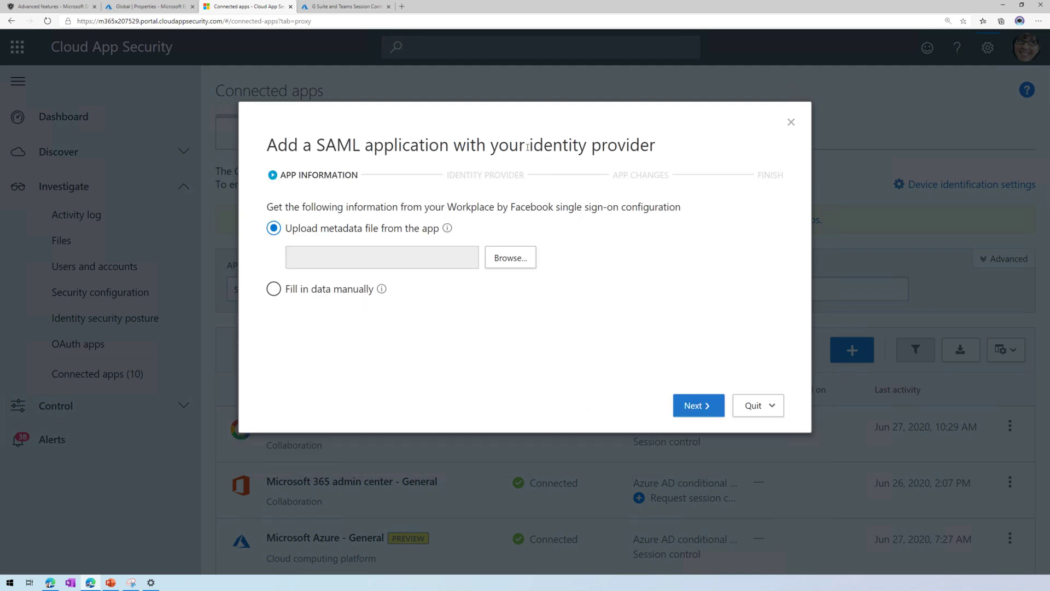
pyautogui.moveTo(683, 148); pyautogui.dragTo(529, 146)
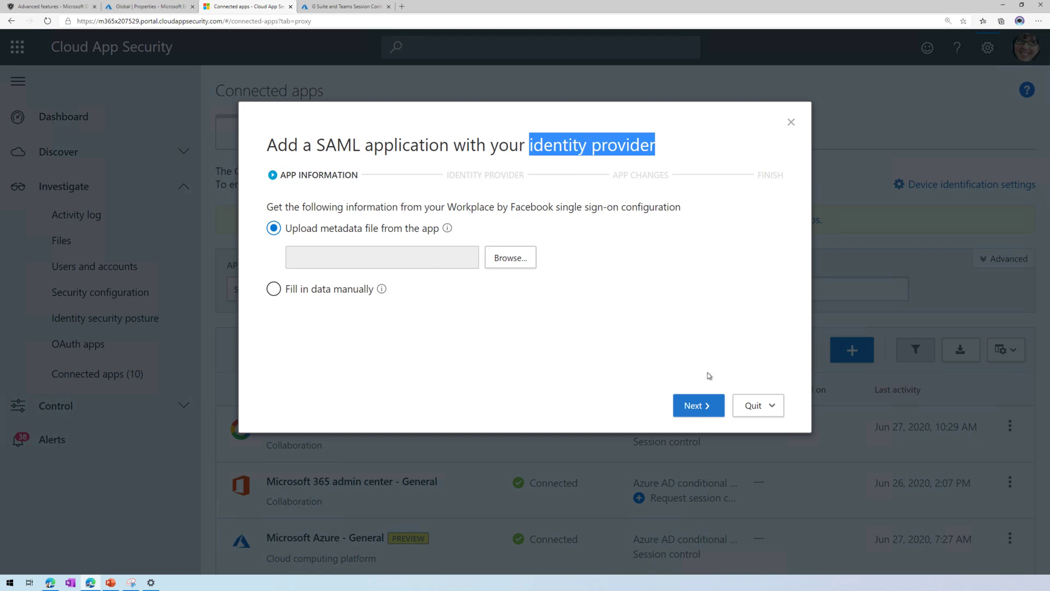
pyautogui.click(748, 408)
pyautogui.click(754, 426)
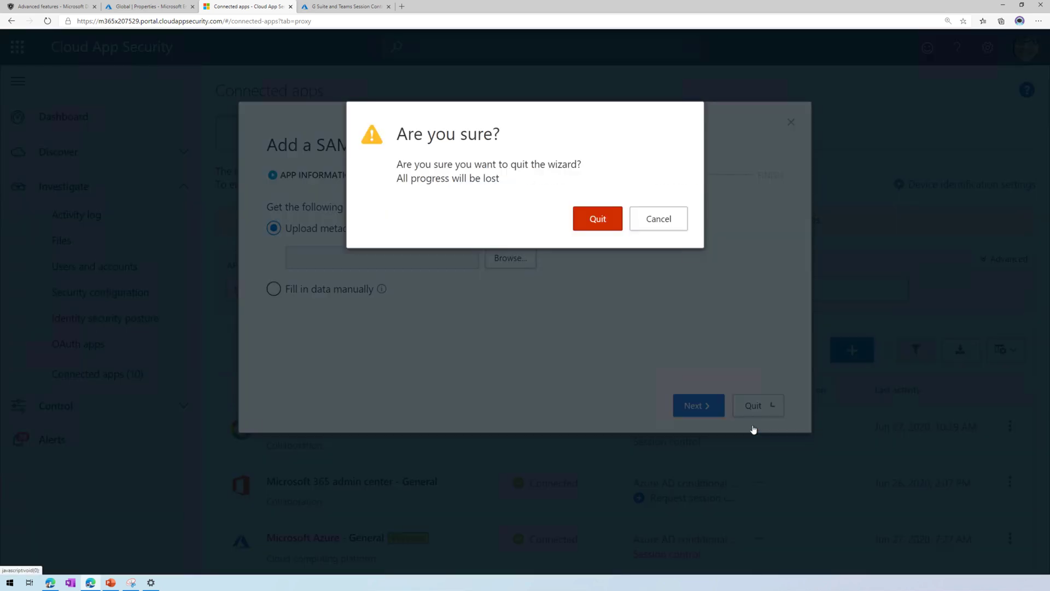
# Discard the Workplace by Facebook wizard and return to the 8-app Conditional Access App Control list.
pyautogui.click(602, 226)
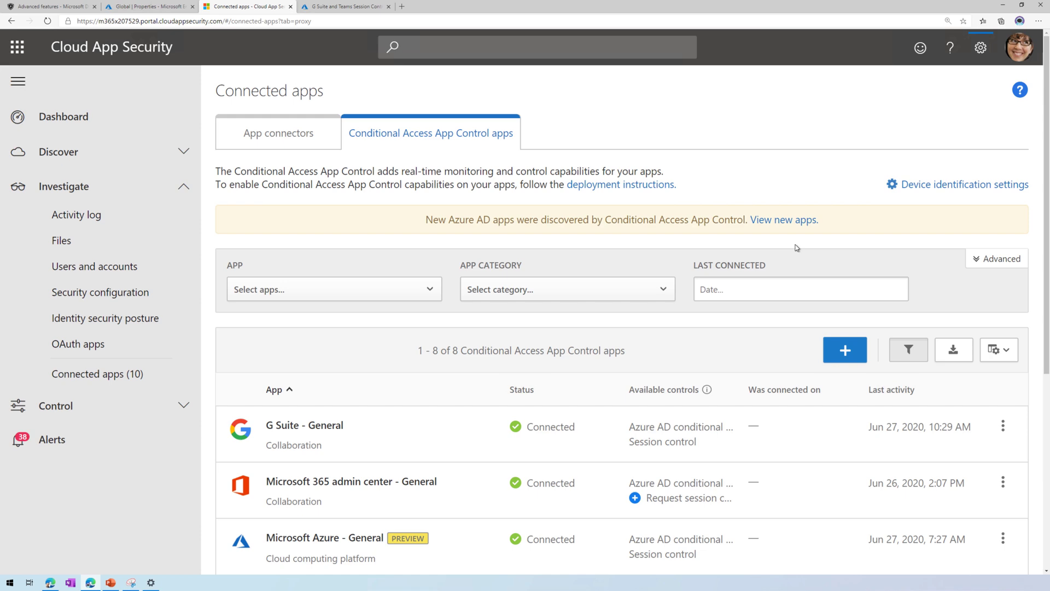
pyautogui.scroll(-3, 585, 460)
pyautogui.scroll(-3, 586, 460)
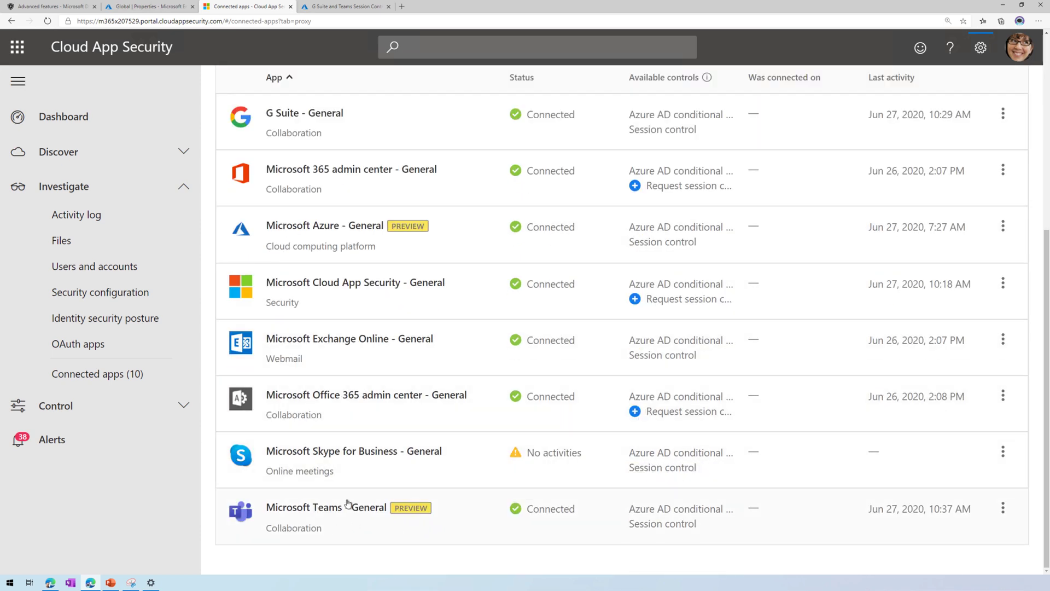
pyautogui.click(346, 7)
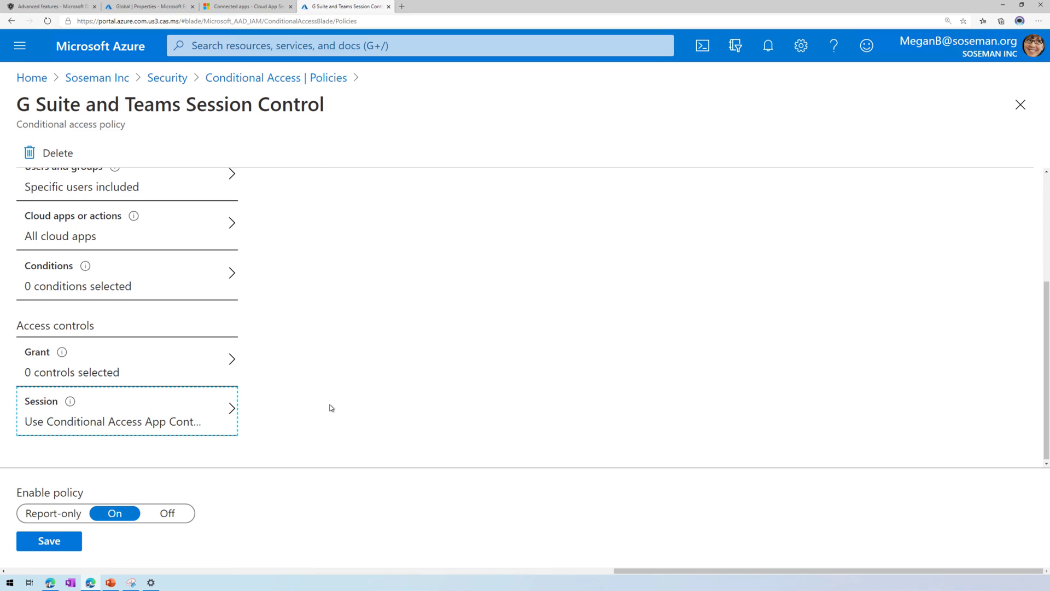
pyautogui.click(251, 6)
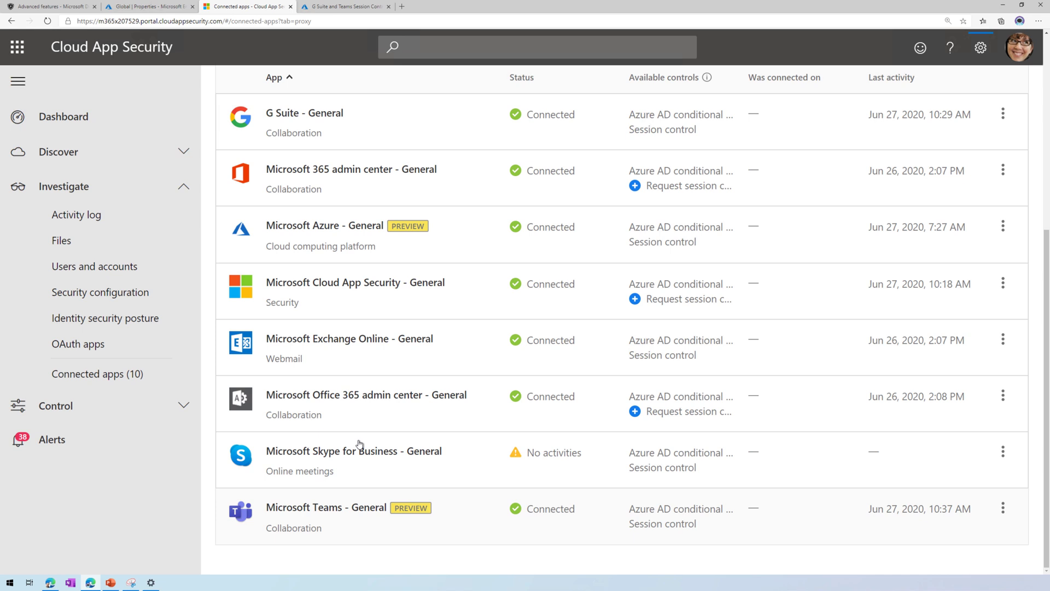
# Open Control > Policies and filter by Type: Session policy, leaving Teams Block Copy/Paste and one other.
pyautogui.click(163, 415)
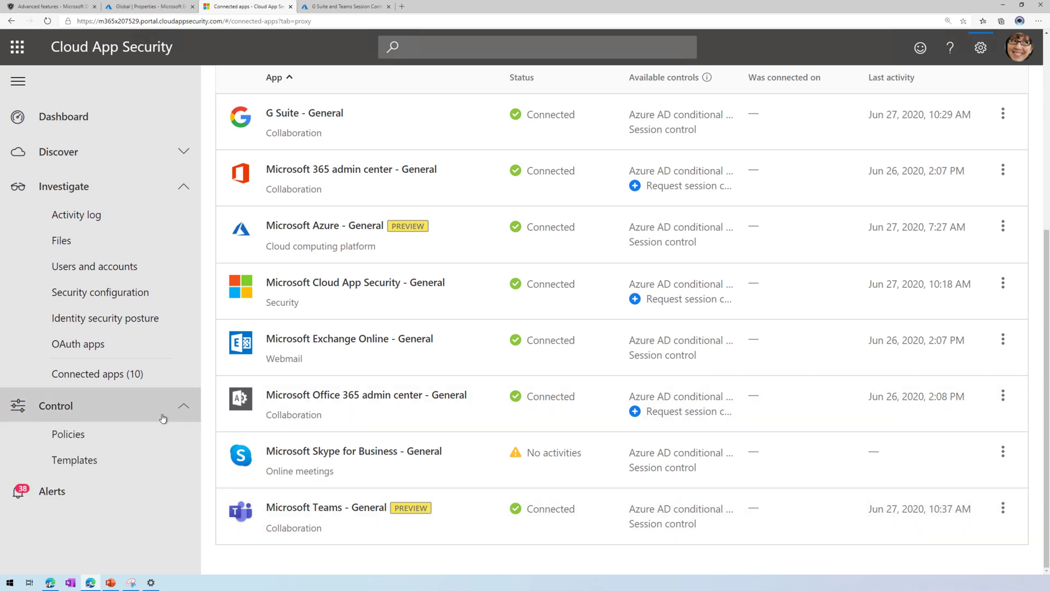
pyautogui.click(94, 435)
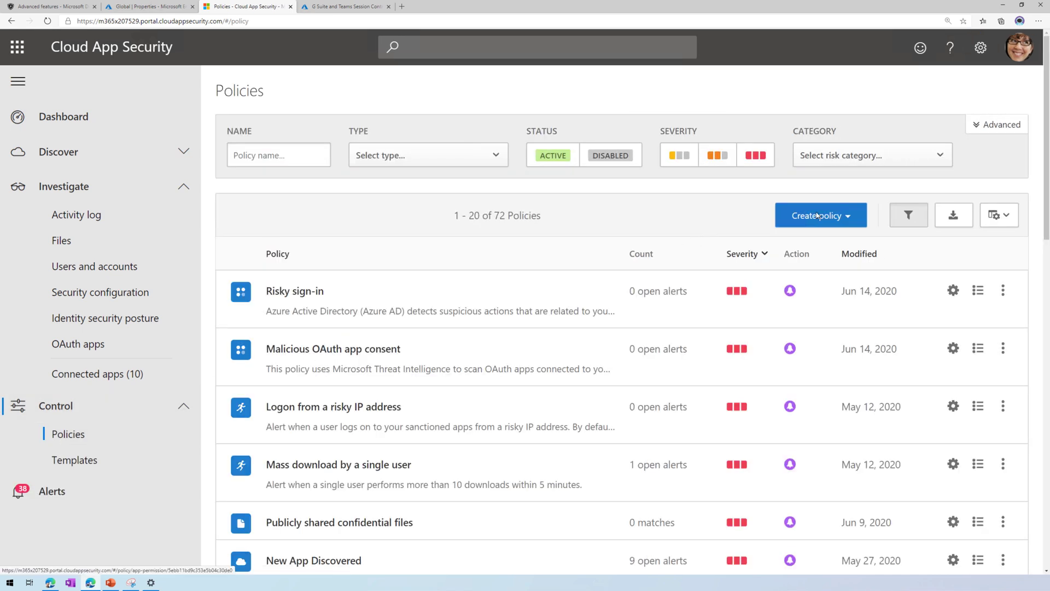
pyautogui.click(819, 216)
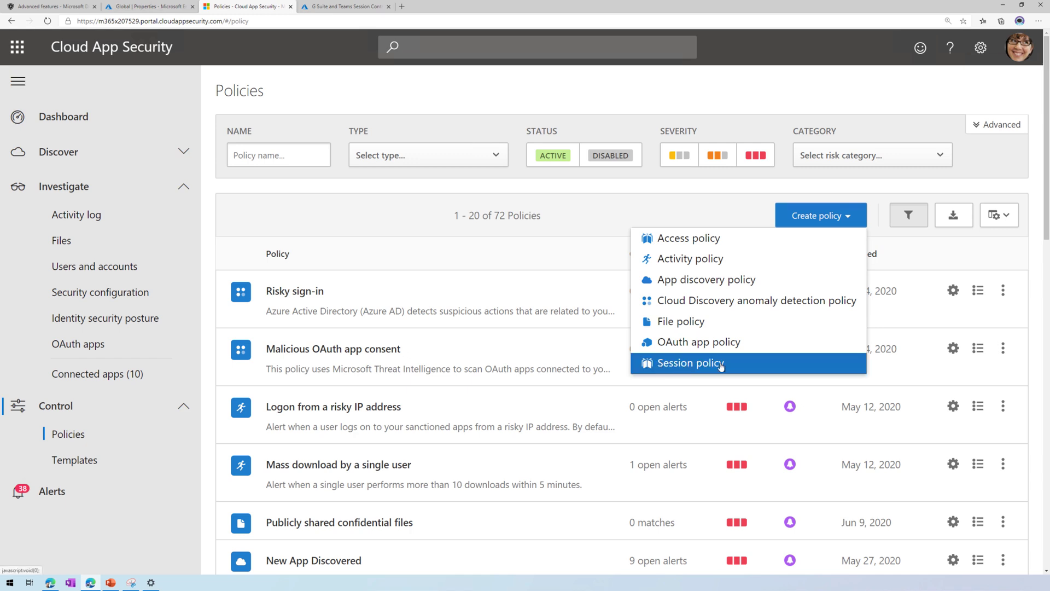
pyautogui.click(570, 196)
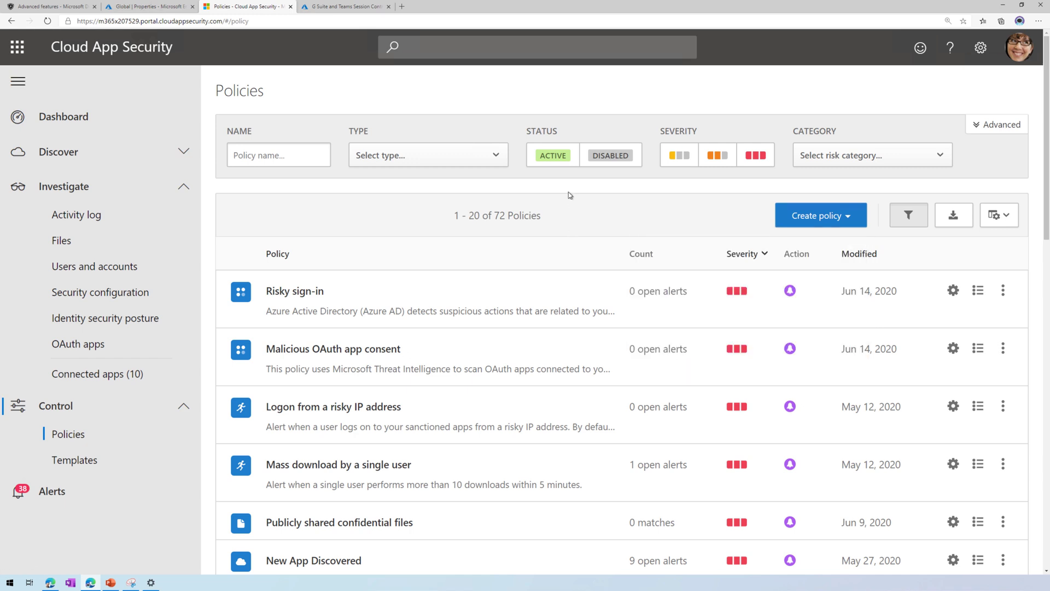
pyautogui.click(487, 163)
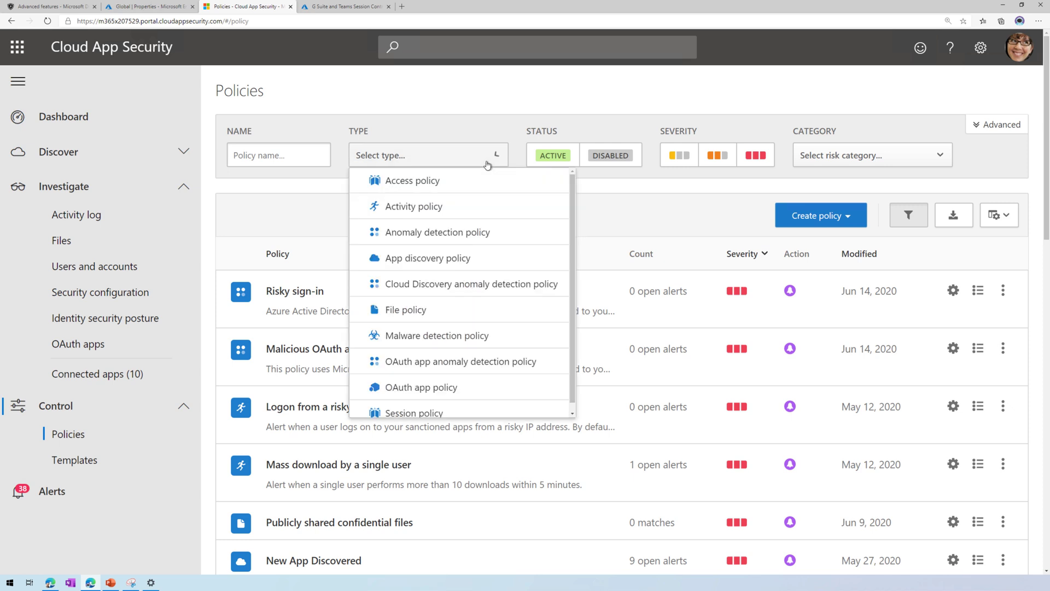
pyautogui.click(476, 414)
pyautogui.click(357, 216)
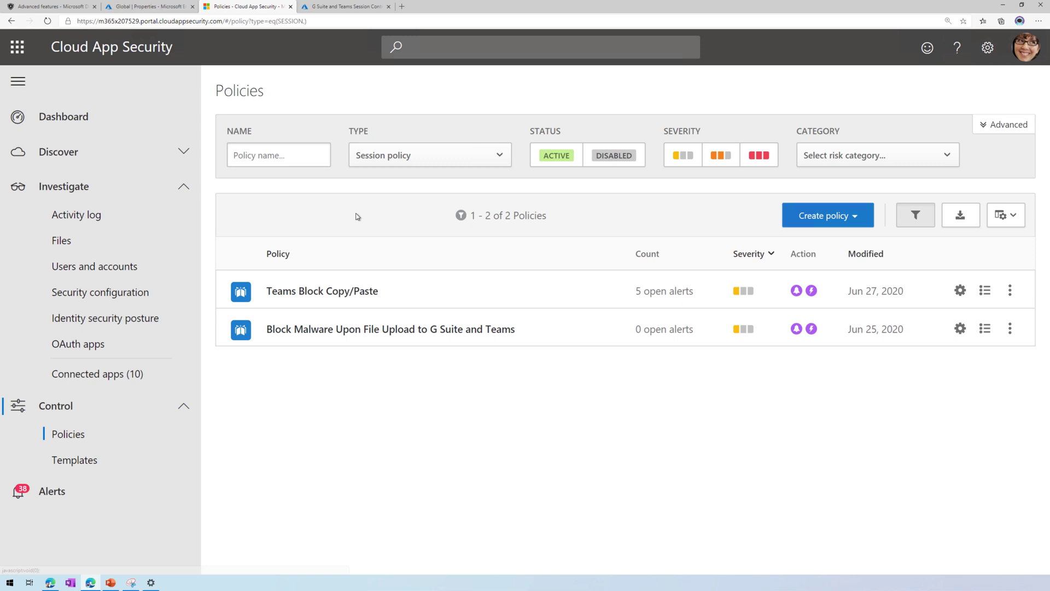
# Open the Teams Block Copy/Paste policy and confirm Block activities as its session control type.
pyautogui.click(315, 295)
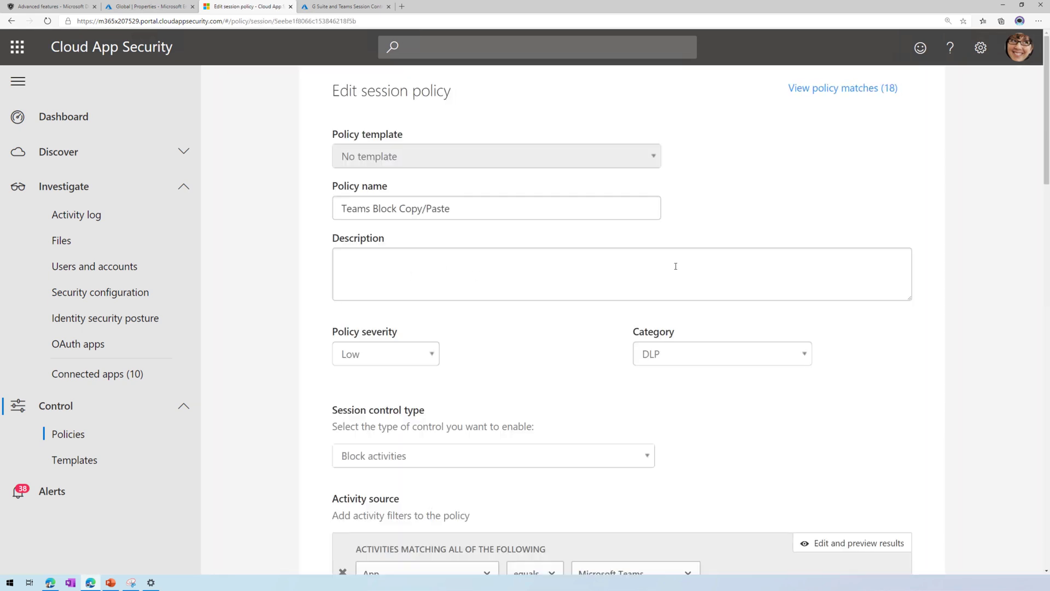
pyautogui.scroll(-3, 676, 266)
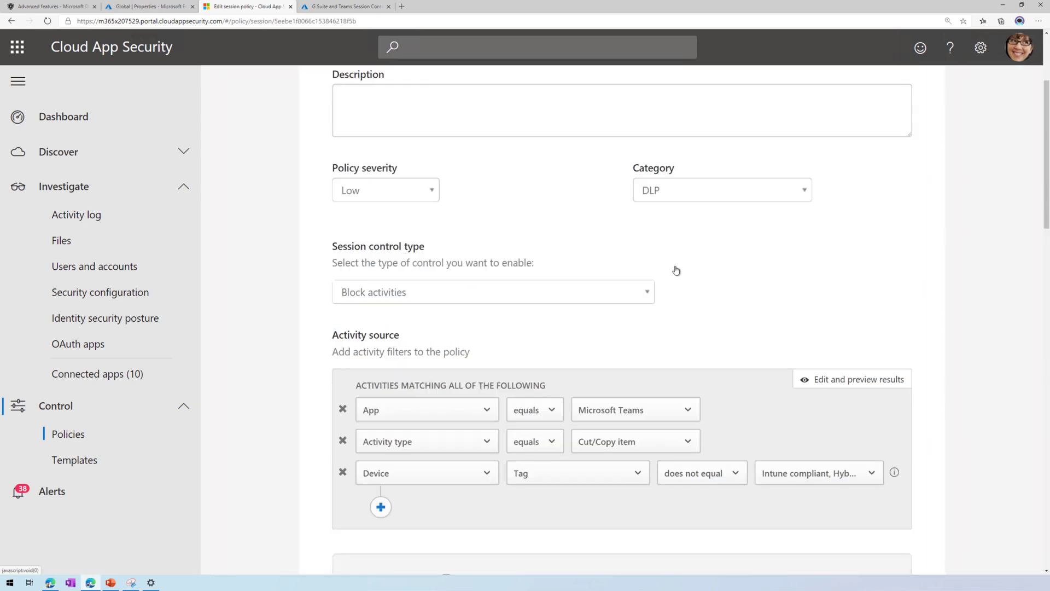
pyautogui.click(413, 293)
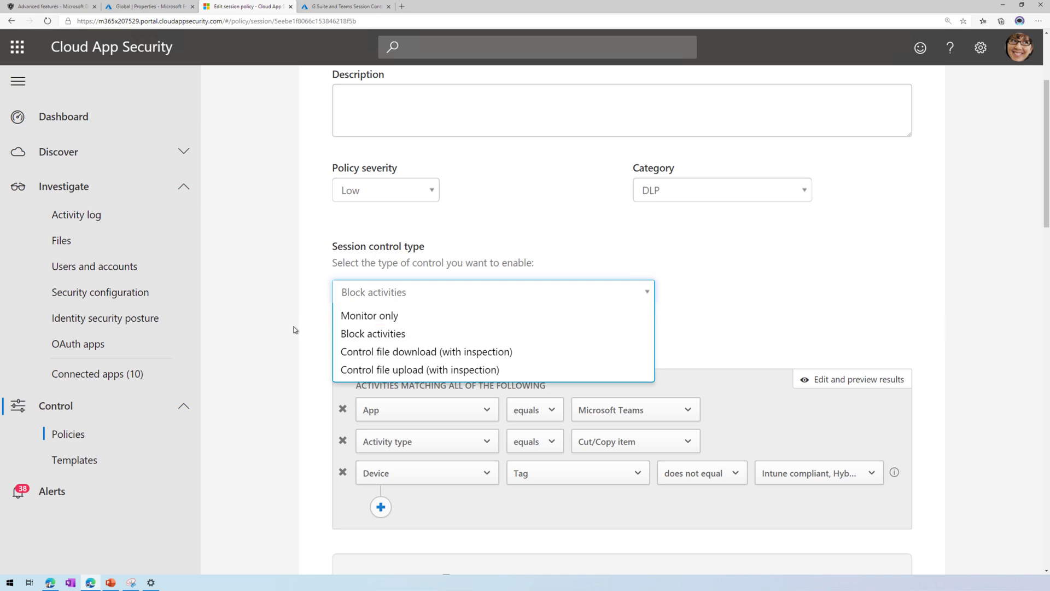
pyautogui.click(317, 327)
pyautogui.scroll(-1, 372, 345)
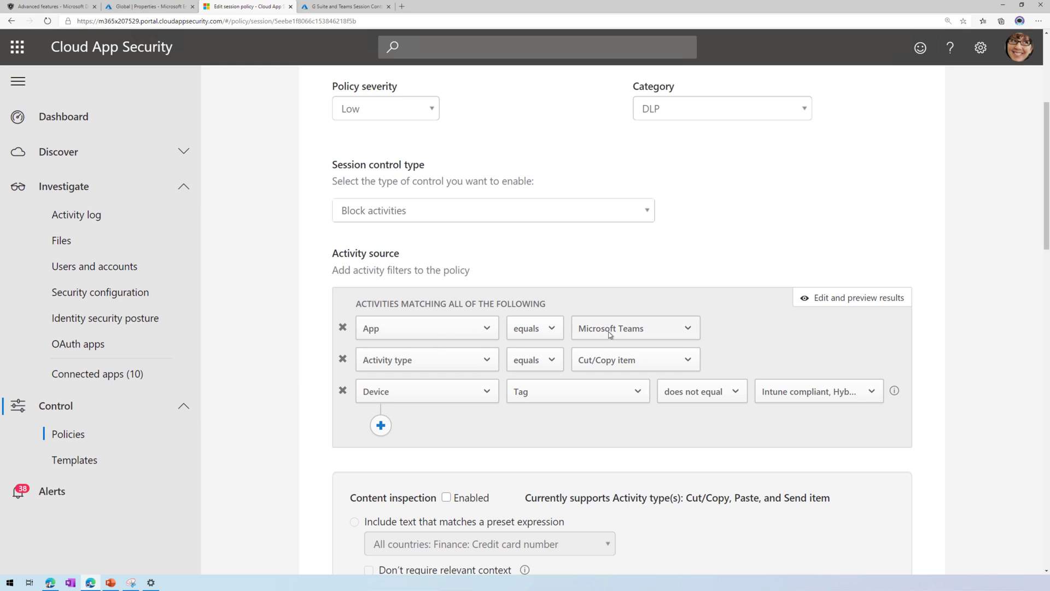
# Review its filters: app Microsoft Teams, activity Cut/Copy item, and the excluded device tags.
pyautogui.click(652, 336)
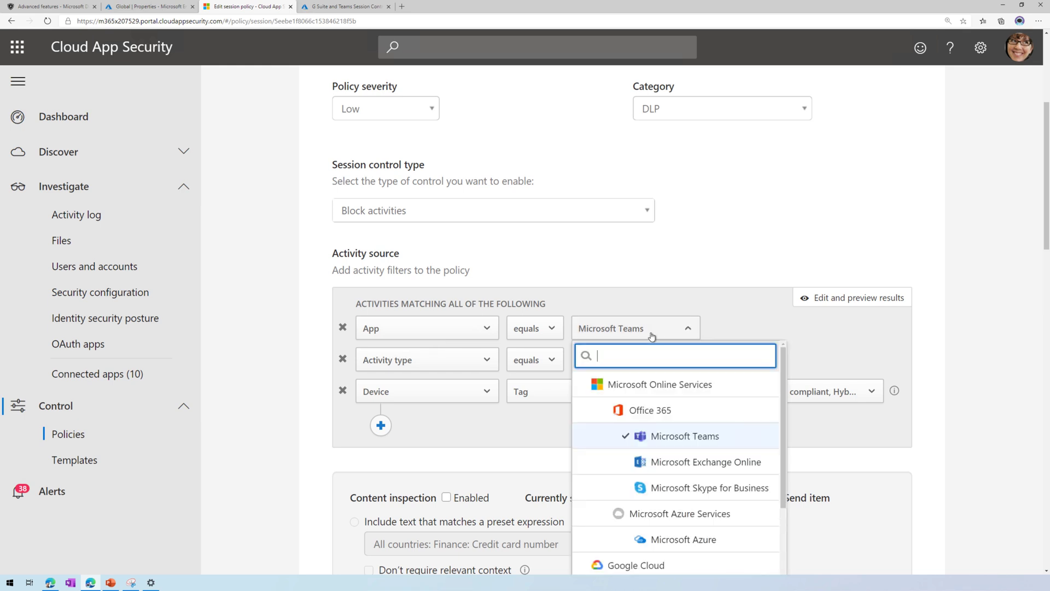
pyautogui.scroll(-1, 702, 493)
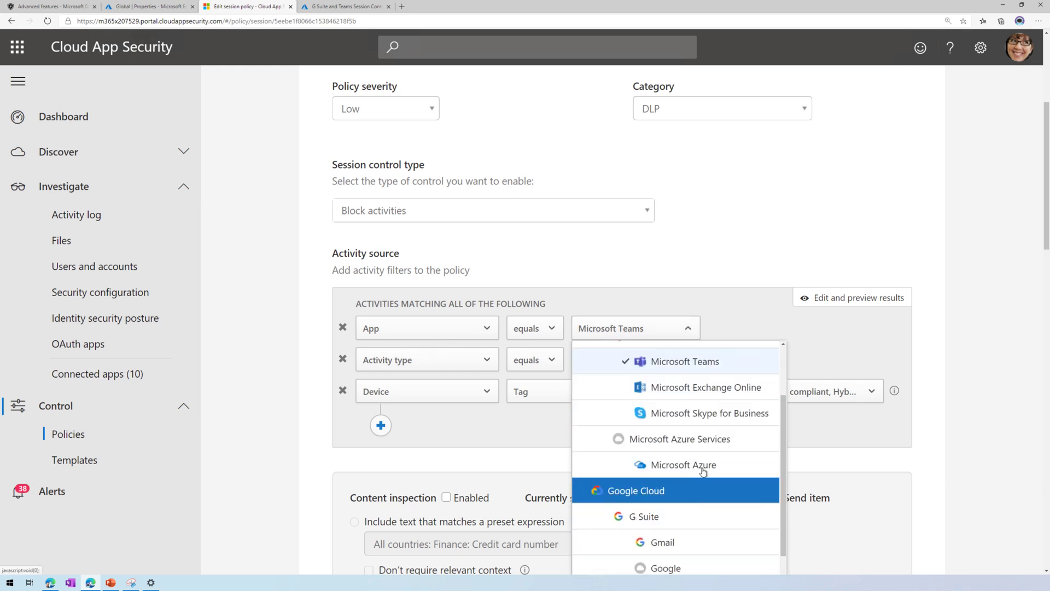
pyautogui.click(928, 392)
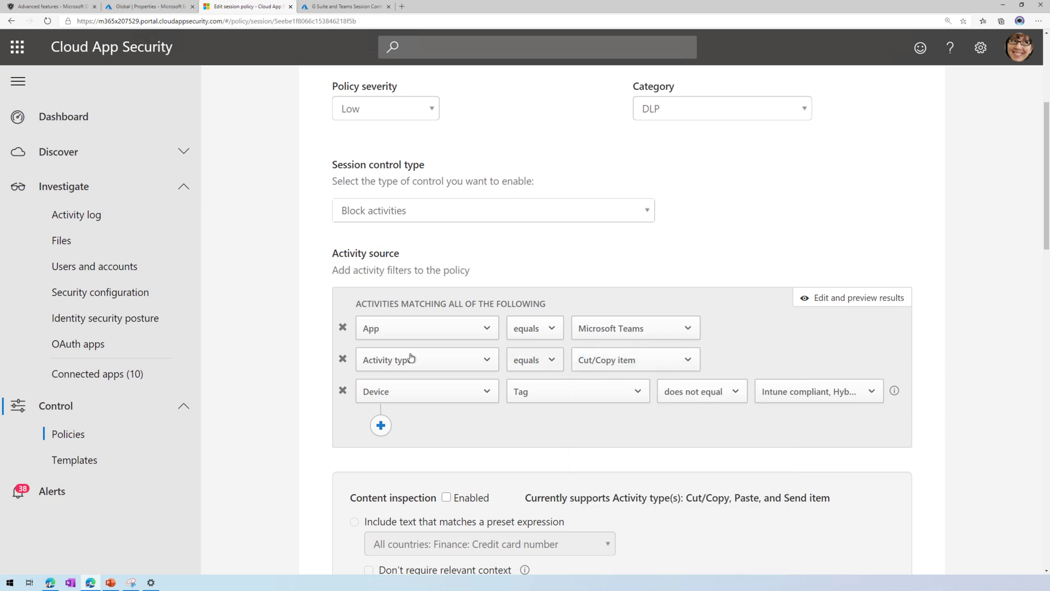
pyautogui.click(632, 364)
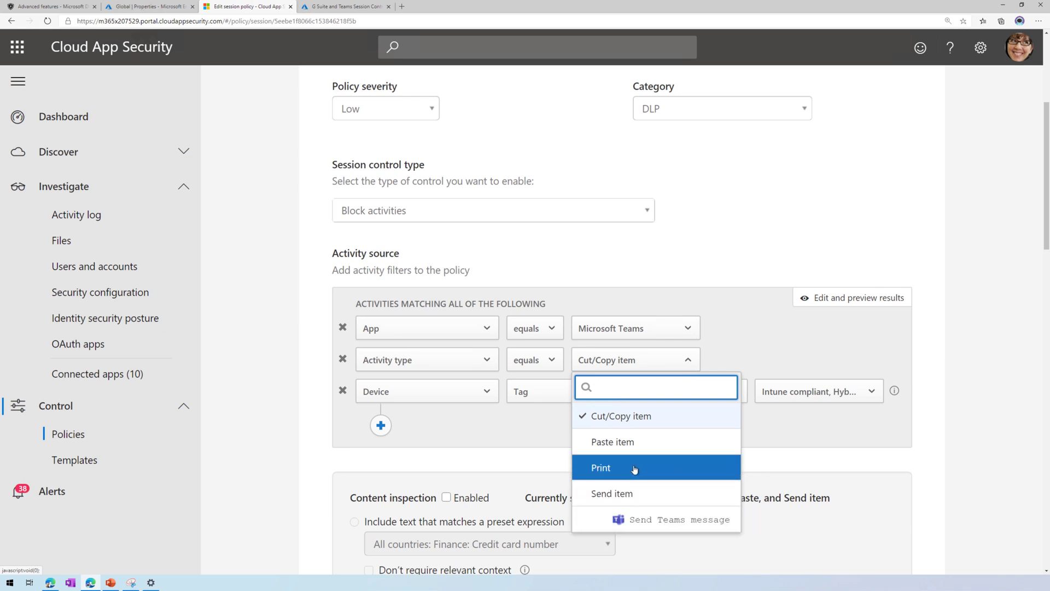
pyautogui.click(960, 383)
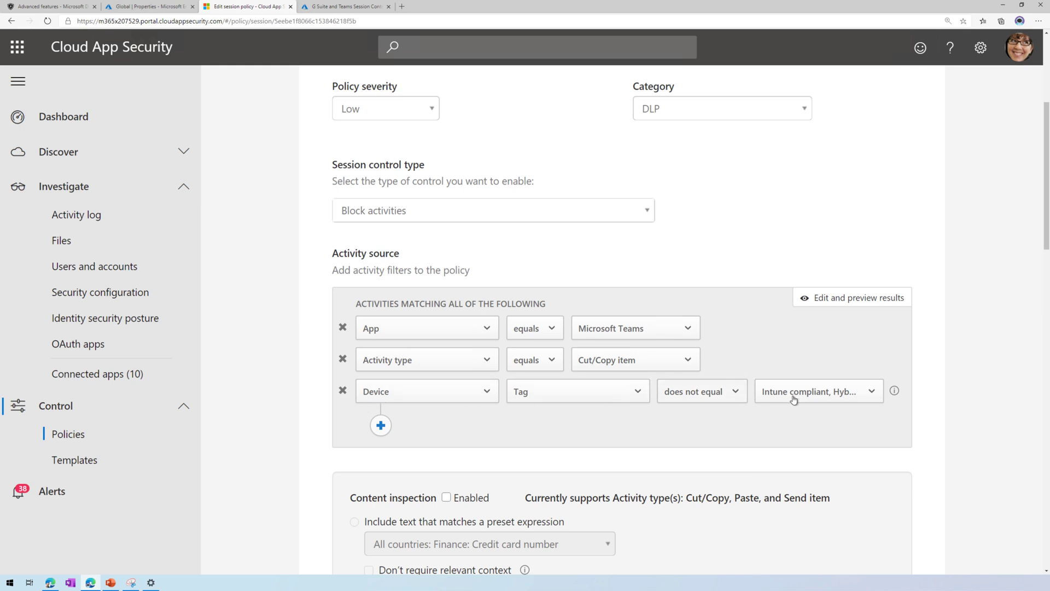
pyautogui.click(815, 395)
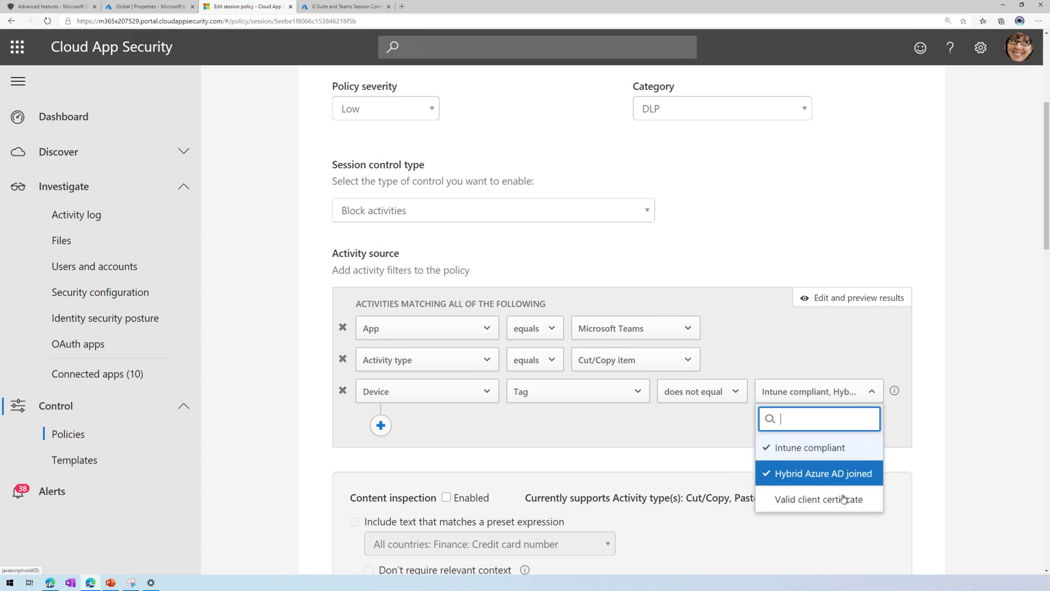
pyautogui.click(938, 459)
# Send the policy's alerts to Power Automate, then bring up Edge's menu for a new InPrivate window.
pyautogui.scroll(-3, 937, 459)
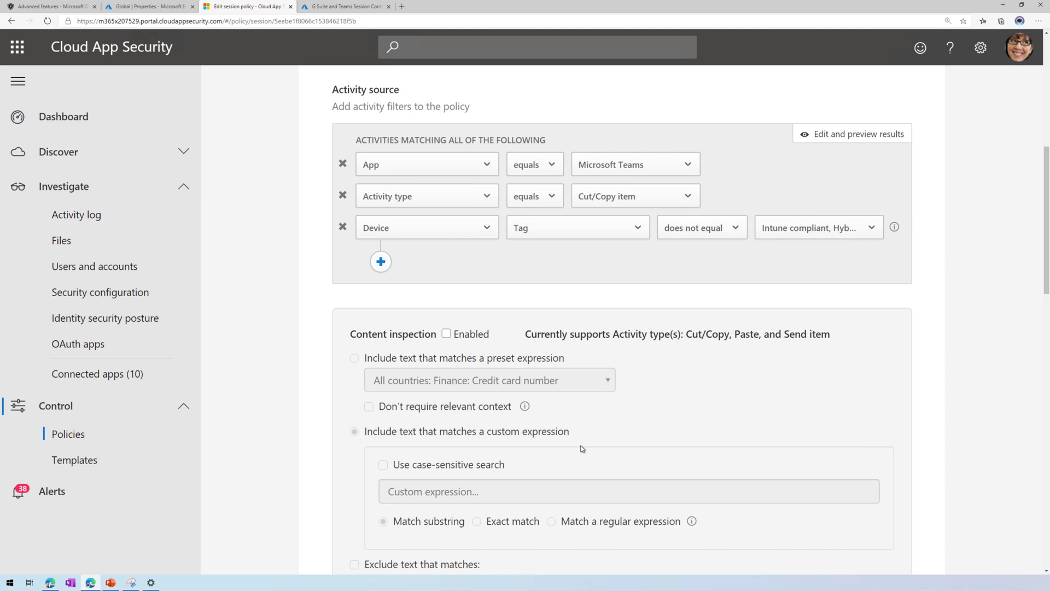
pyautogui.scroll(-1, 582, 448)
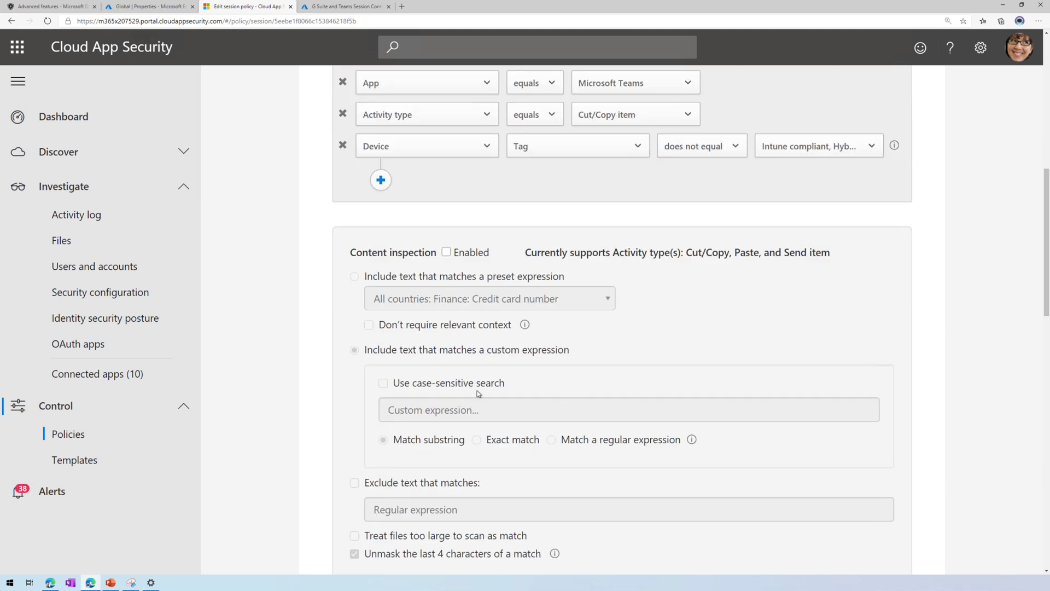
pyautogui.scroll(-2, 488, 454)
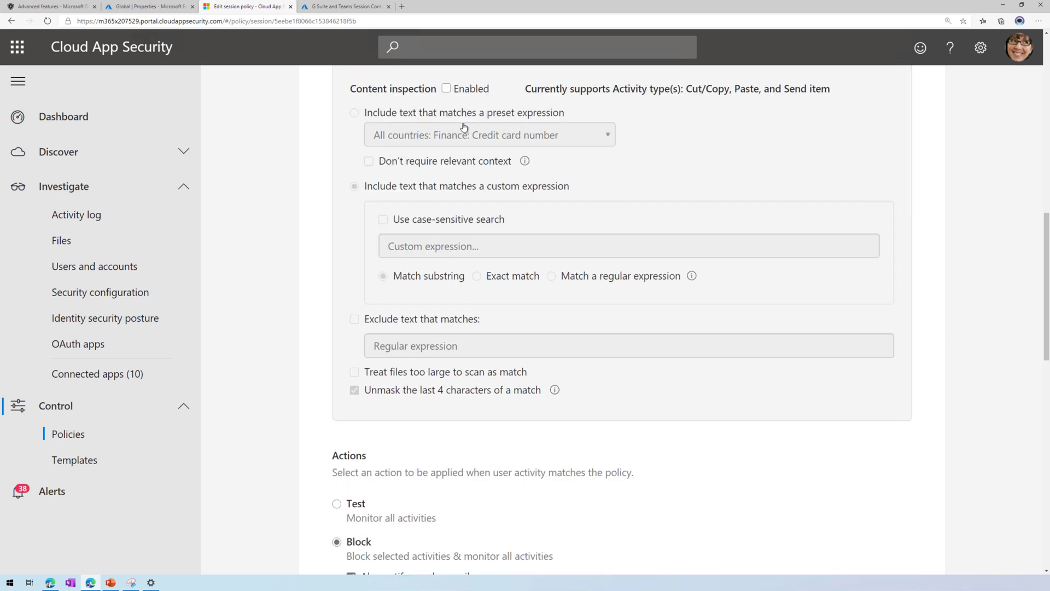
pyautogui.scroll(-3, 471, 374)
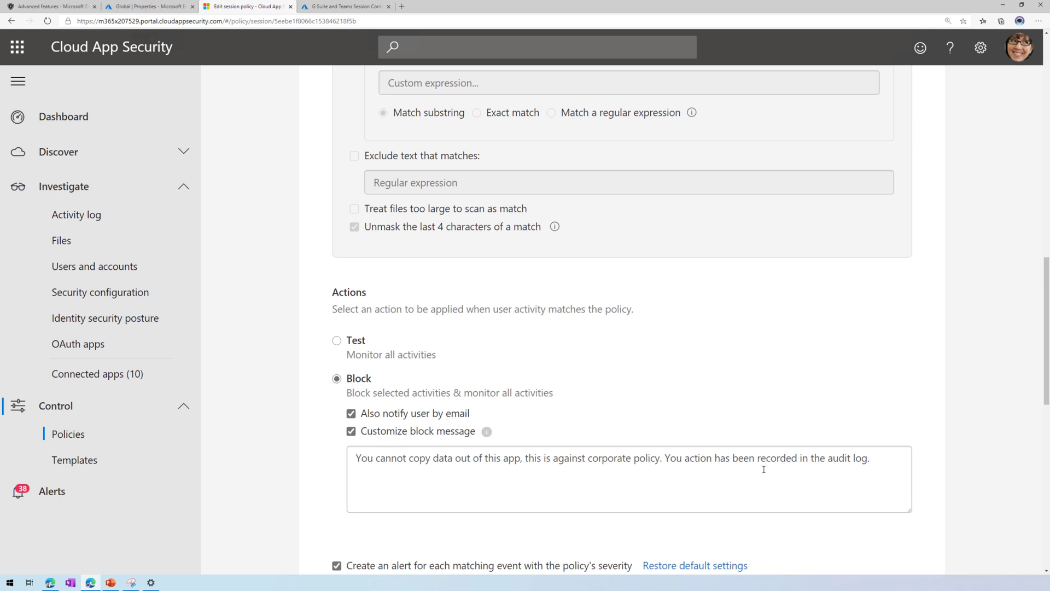
pyautogui.scroll(-3, 764, 469)
pyautogui.scroll(-3, 761, 474)
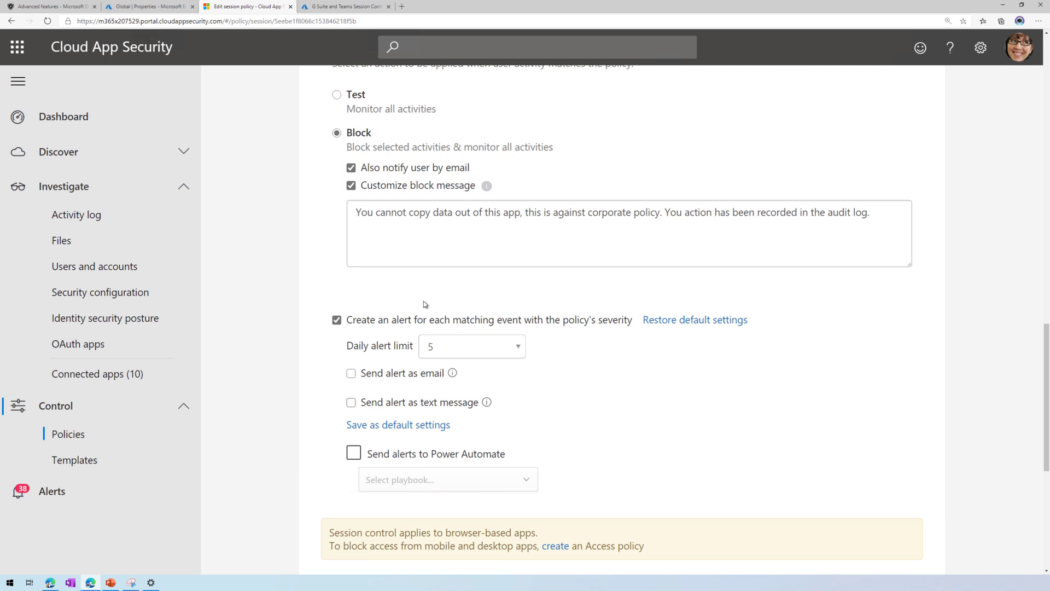
pyautogui.scroll(-1, 432, 416)
pyautogui.click(464, 290)
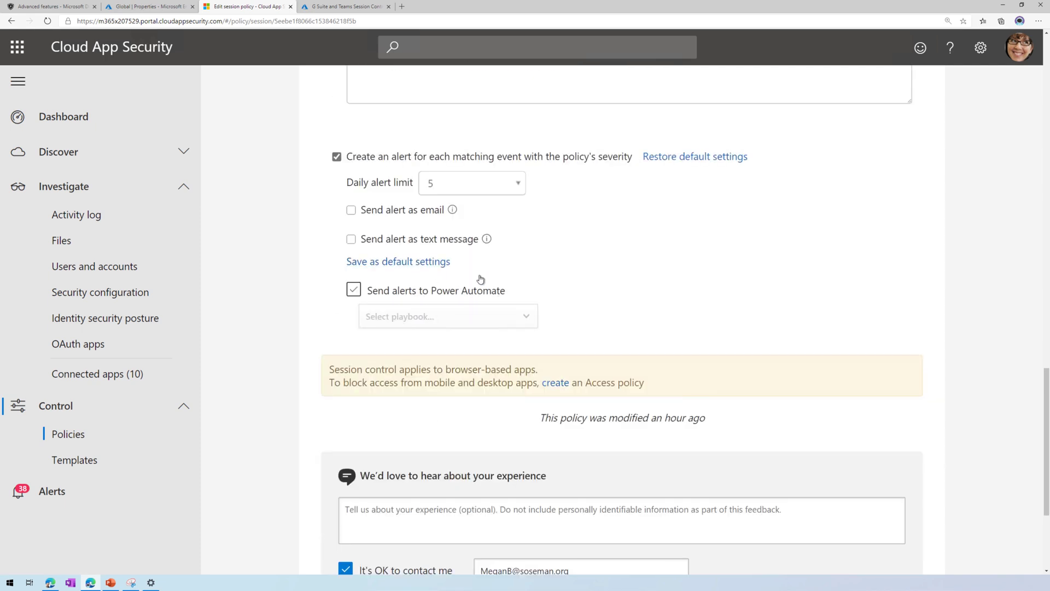
pyautogui.scroll(-3, 622, 316)
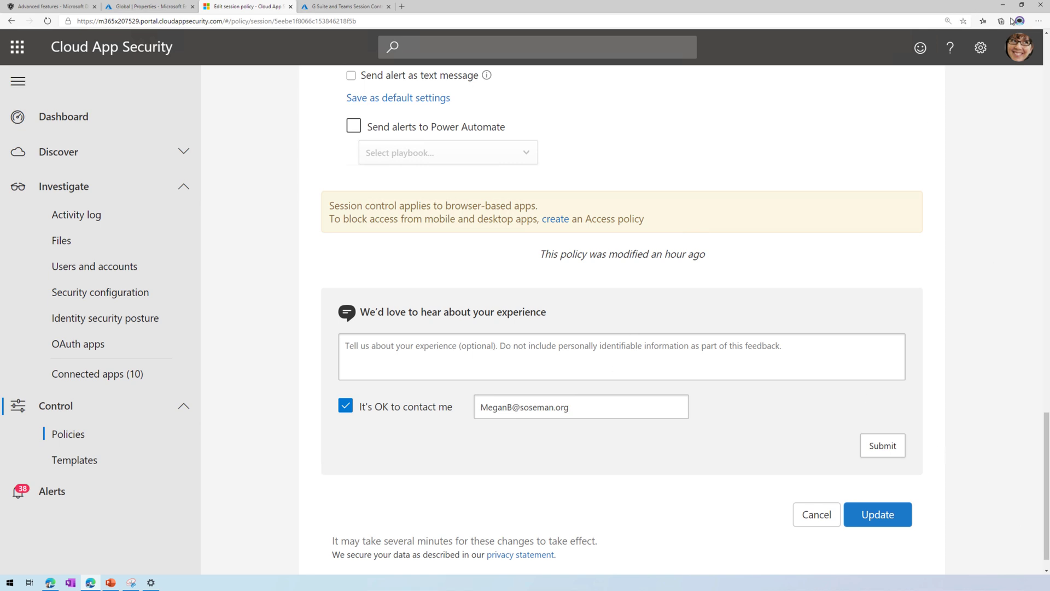
pyautogui.click(1039, 21)
# In a new InPrivate window, go to teams.microsoft.com and sign in with the demo user's email and password.
pyautogui.click(1012, 64)
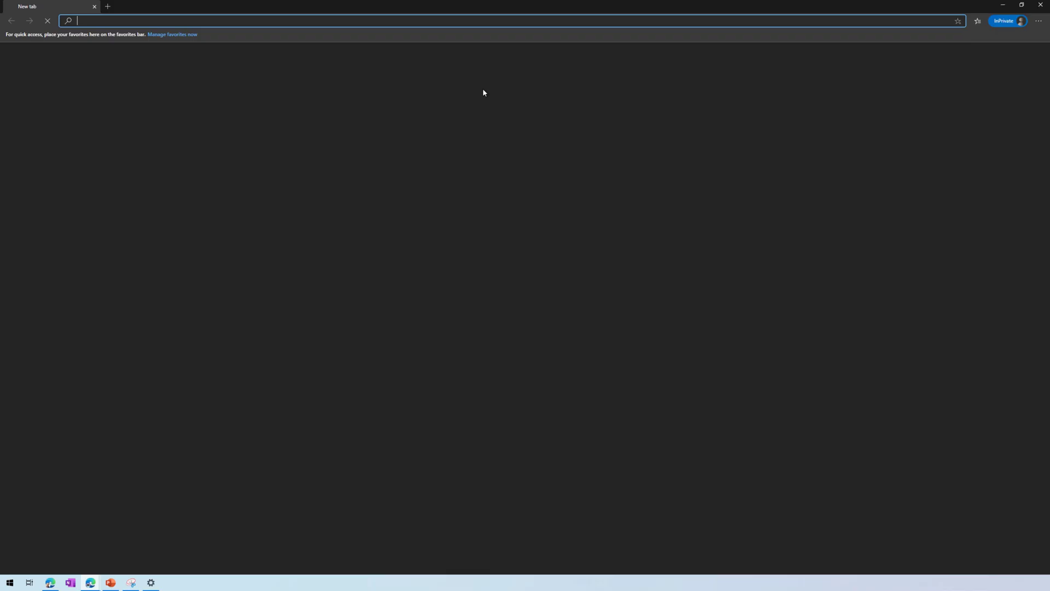
pyautogui.write('teams.m')
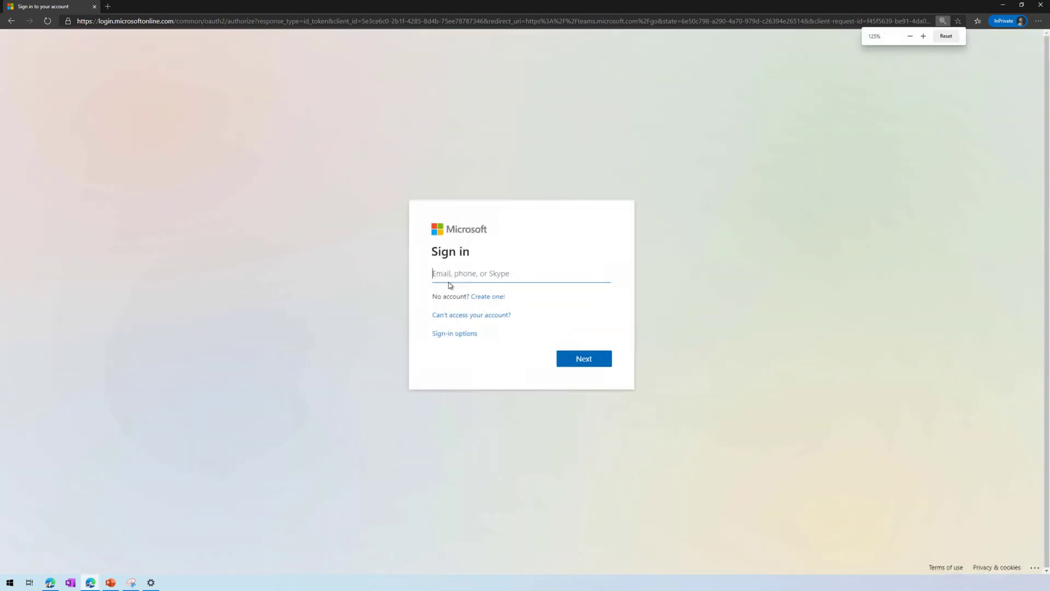
pyautogui.hotkey('ctrl', '+')
pyautogui.hotkey('ctrl', '+')
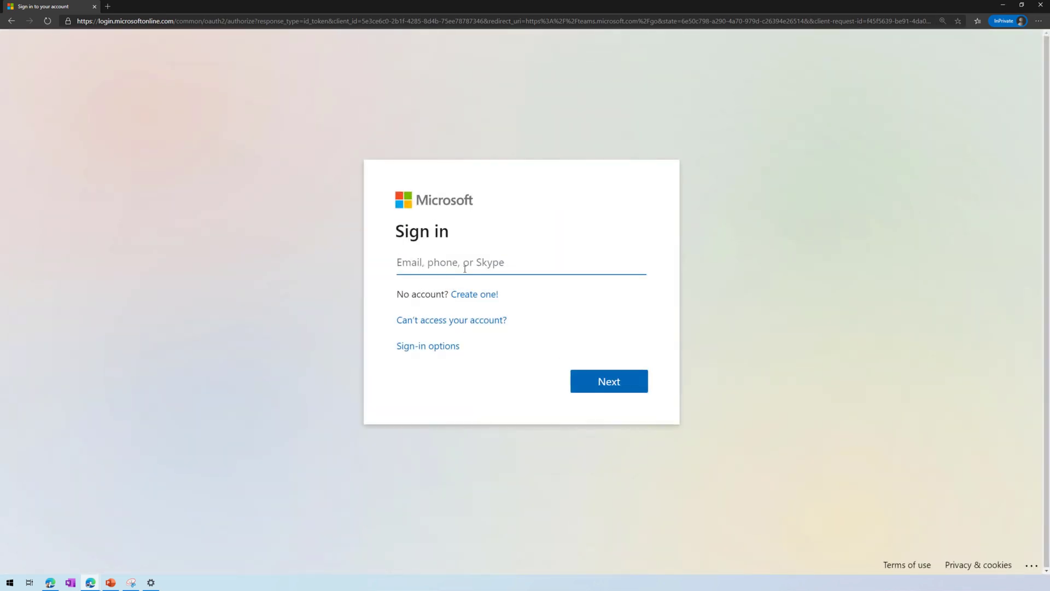
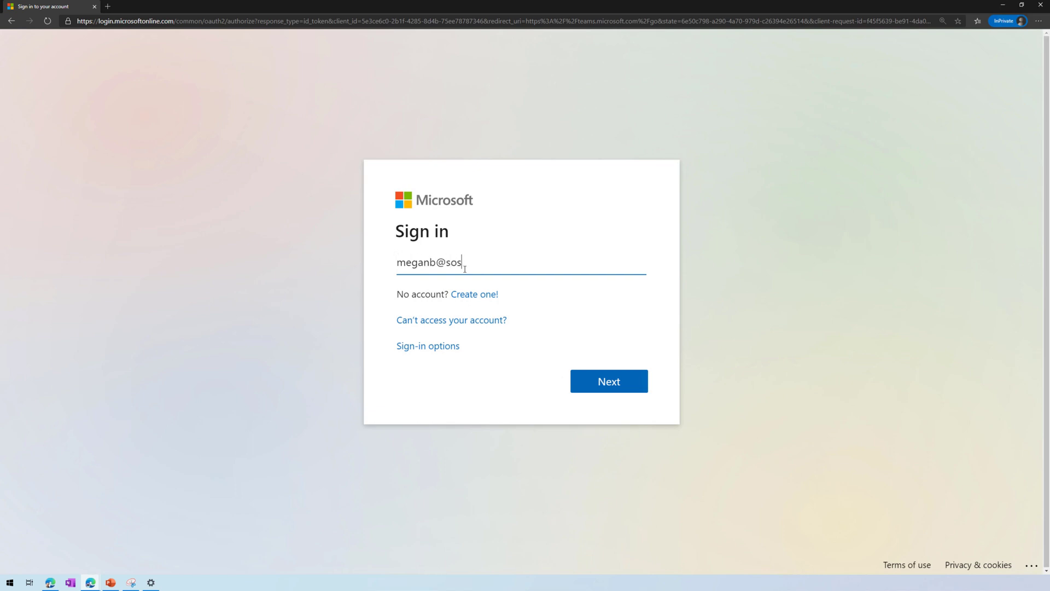
pyautogui.press('Return')
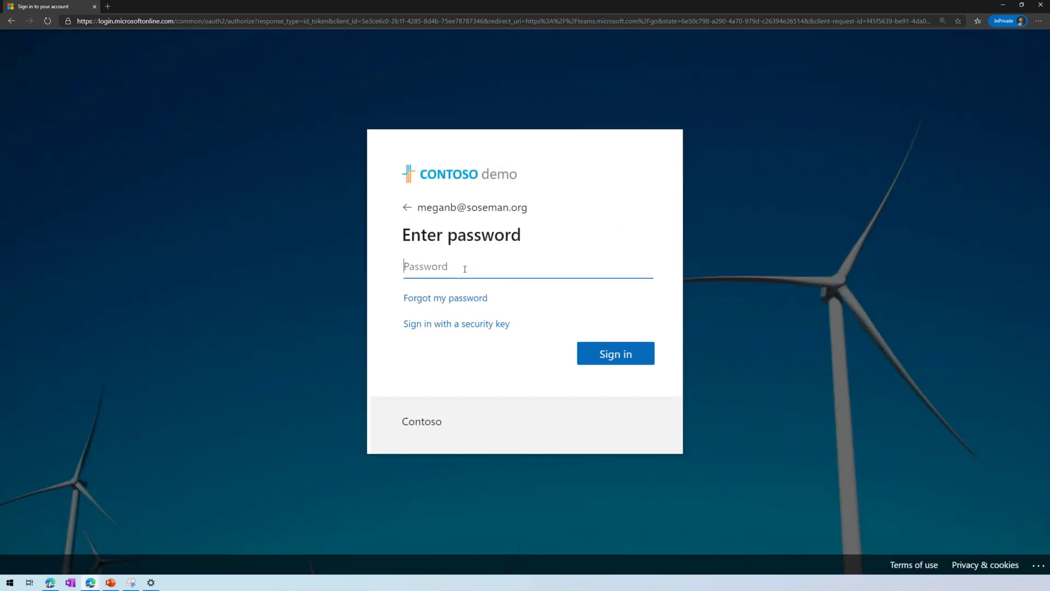
pyautogui.write('•••••••')
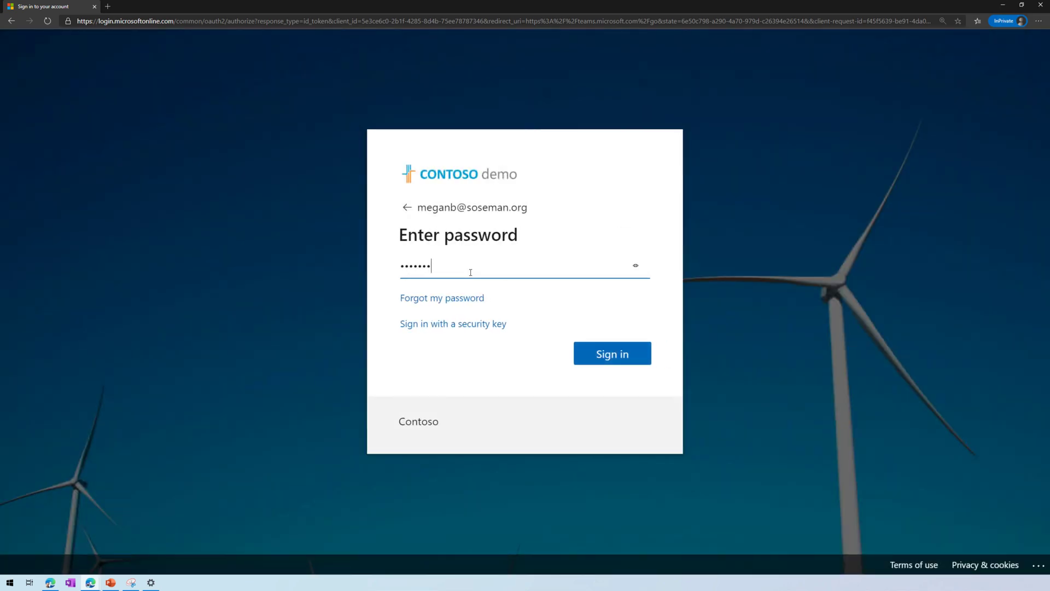
pyautogui.write('••')
pyautogui.press('Return')
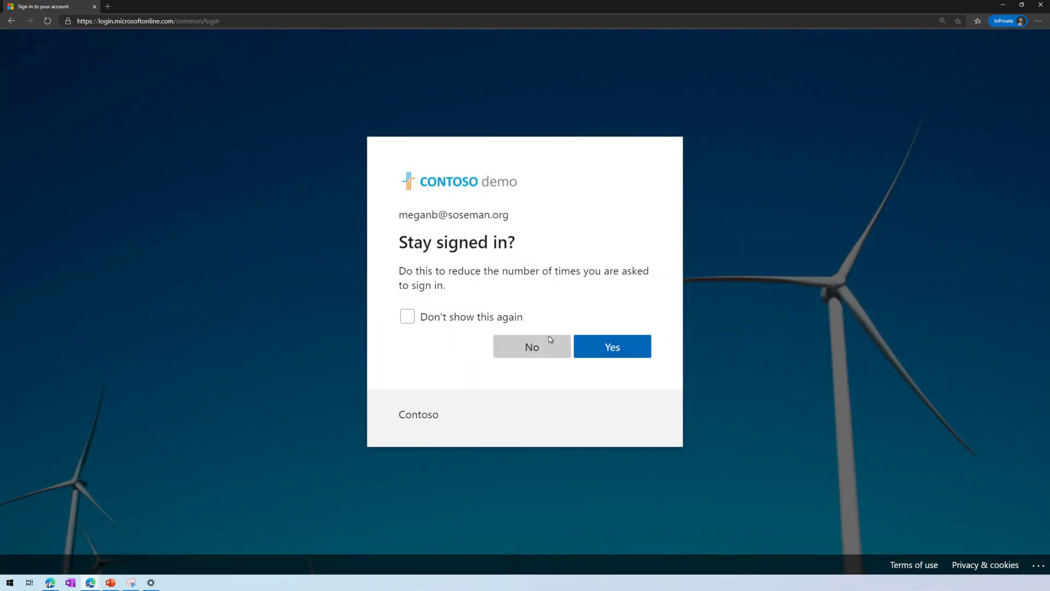
# Decline staying signed in, then zoom in and highlight 'cas' in the proxied cas.ms address.
pyautogui.click(550, 337)
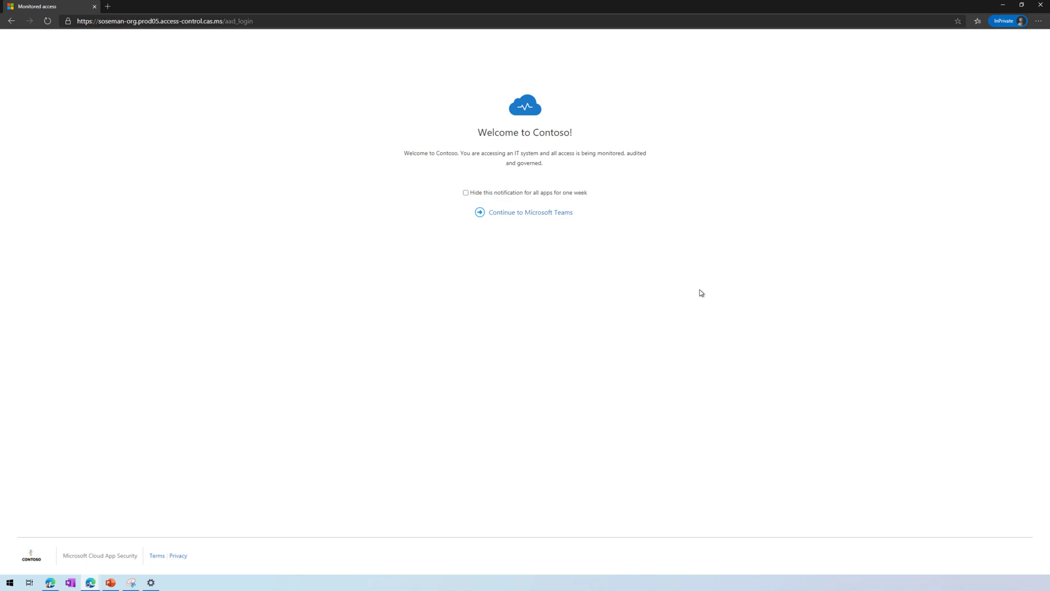
pyautogui.hotkey('ctrl', '+')
pyautogui.hotkey('ctrl', '+')
pyautogui.hotkey('ctrl', '+')
pyautogui.hotkey('ctrl', '+')
pyautogui.hotkey('ctrl', '+')
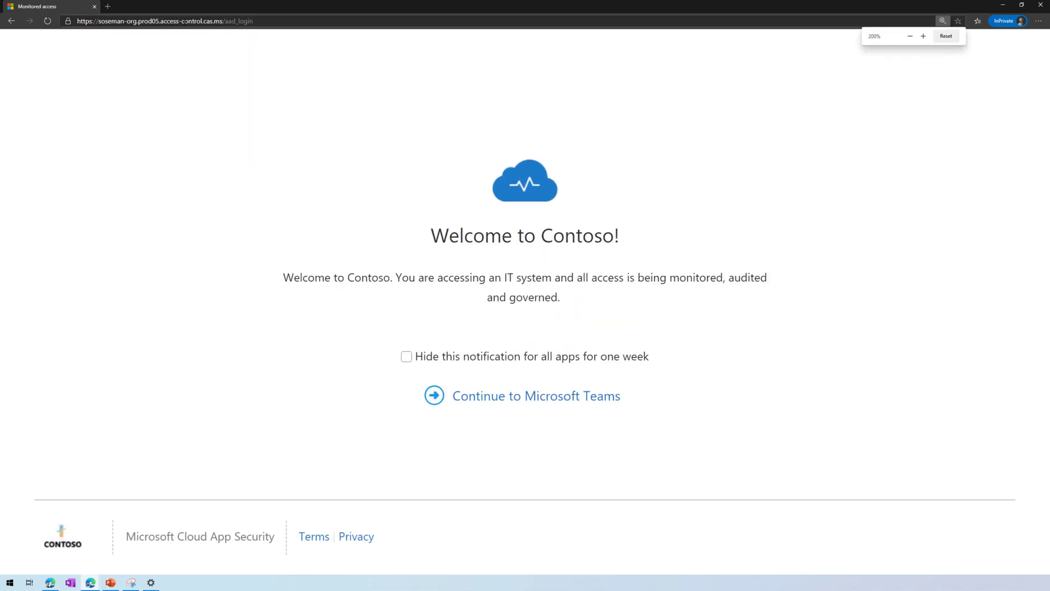
pyautogui.doubleClick(209, 21)
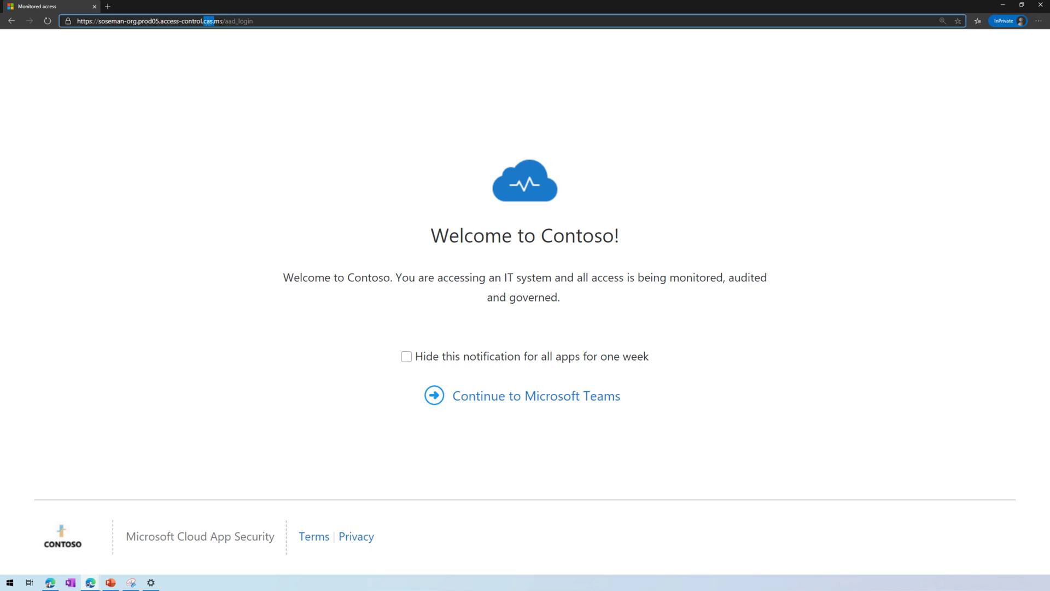
pyautogui.click(223, 37)
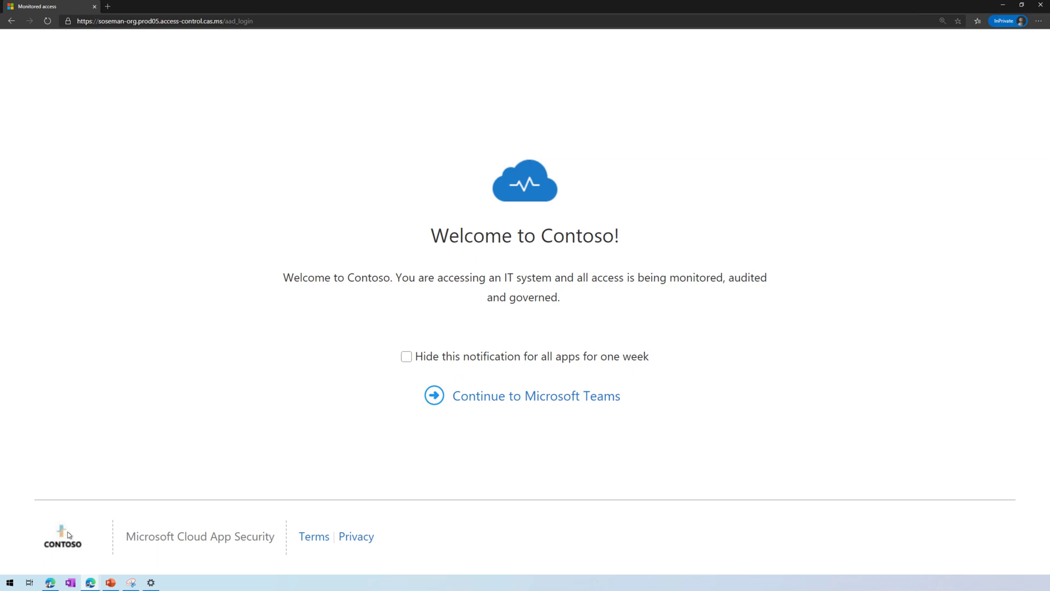
# Continue to Microsoft Teams and open the Mark 8 Project Team's Design channel, scrolling up through its posts.
pyautogui.click(559, 402)
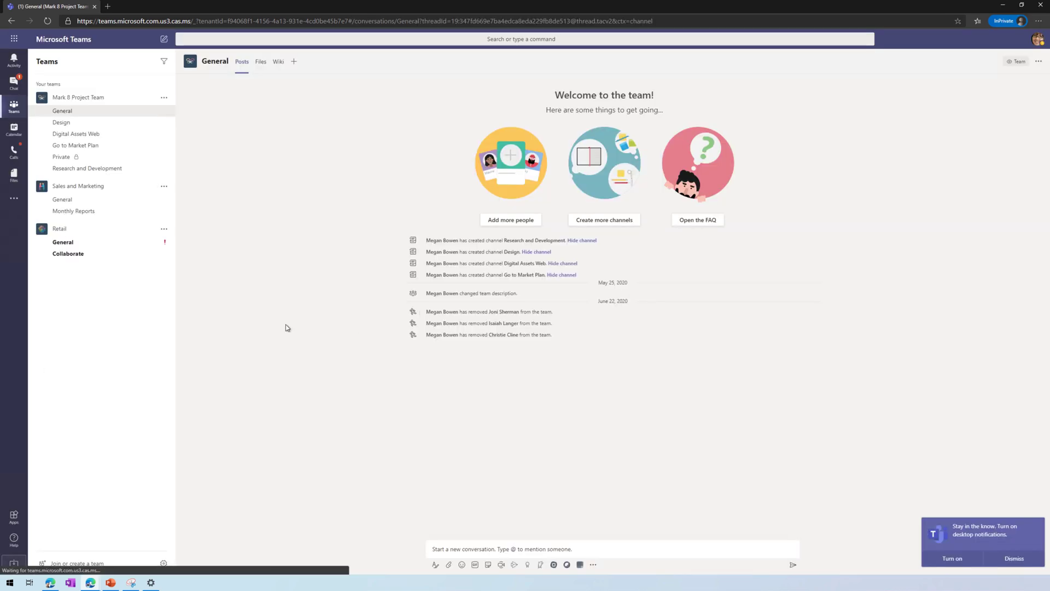
pyautogui.hotkey('ctrl', '+')
pyautogui.hotkey('ctrl', '+')
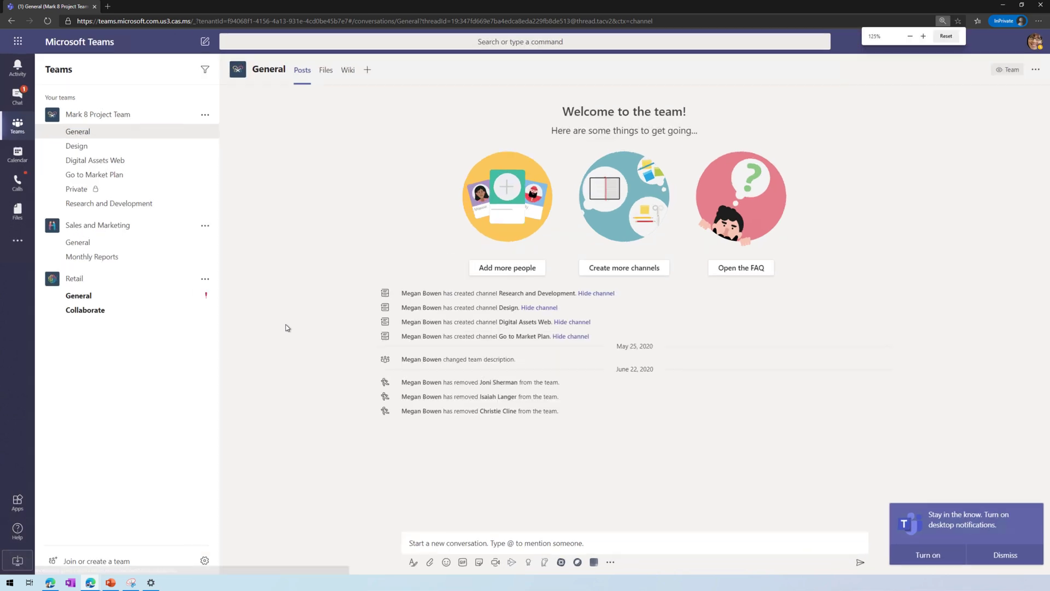
pyautogui.click(126, 151)
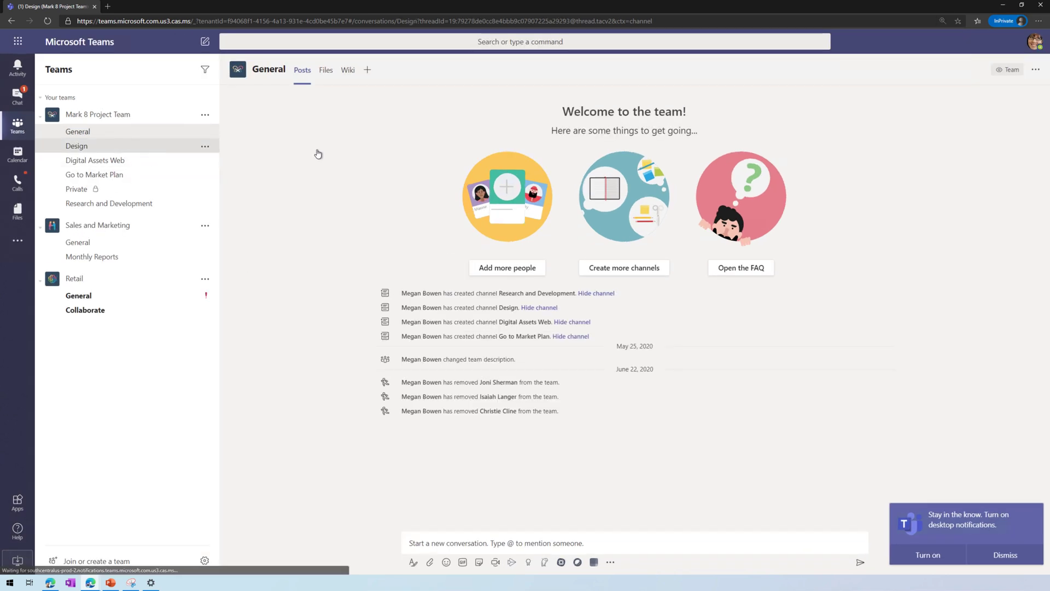
pyautogui.scroll(6, 453, 457)
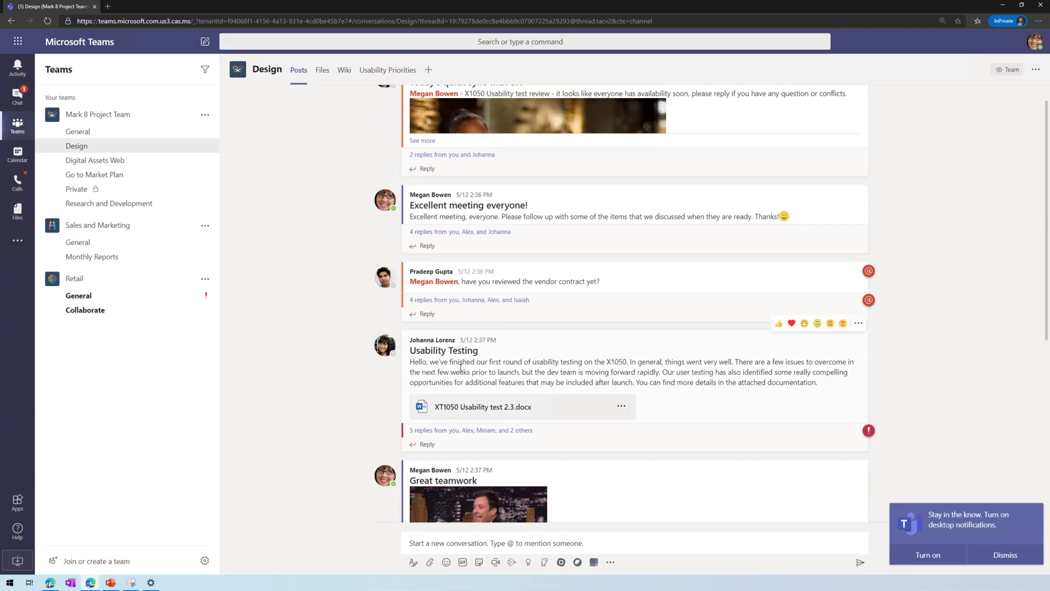
# Select the opening text of the Usability Testing post and try copying it twice, getting Action blocked.
pyautogui.hotkey('ctrl', '+')
pyautogui.hotkey('ctrl', '+')
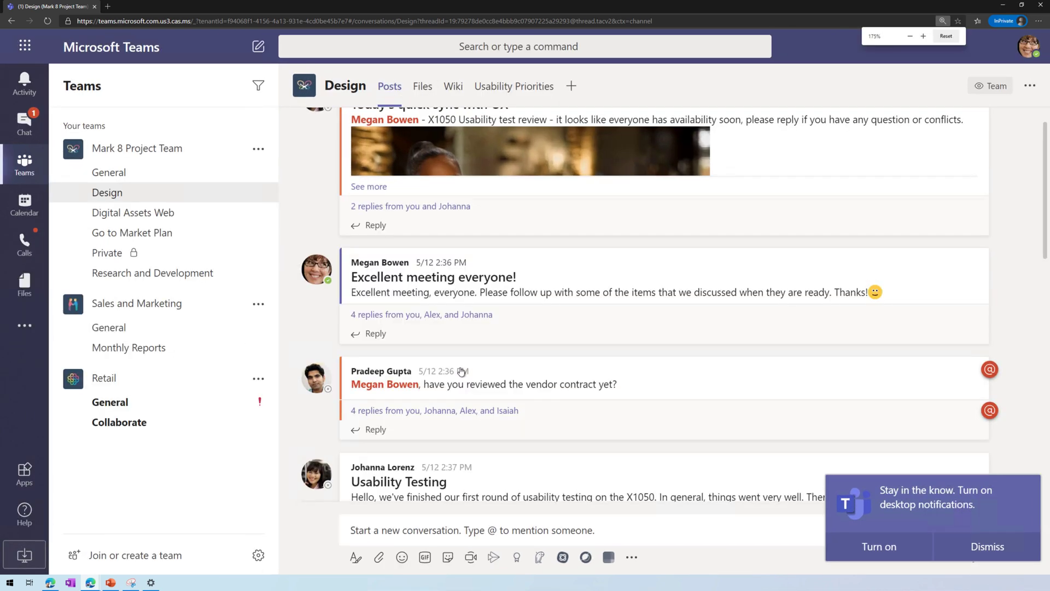
pyautogui.scroll(-2, 461, 371)
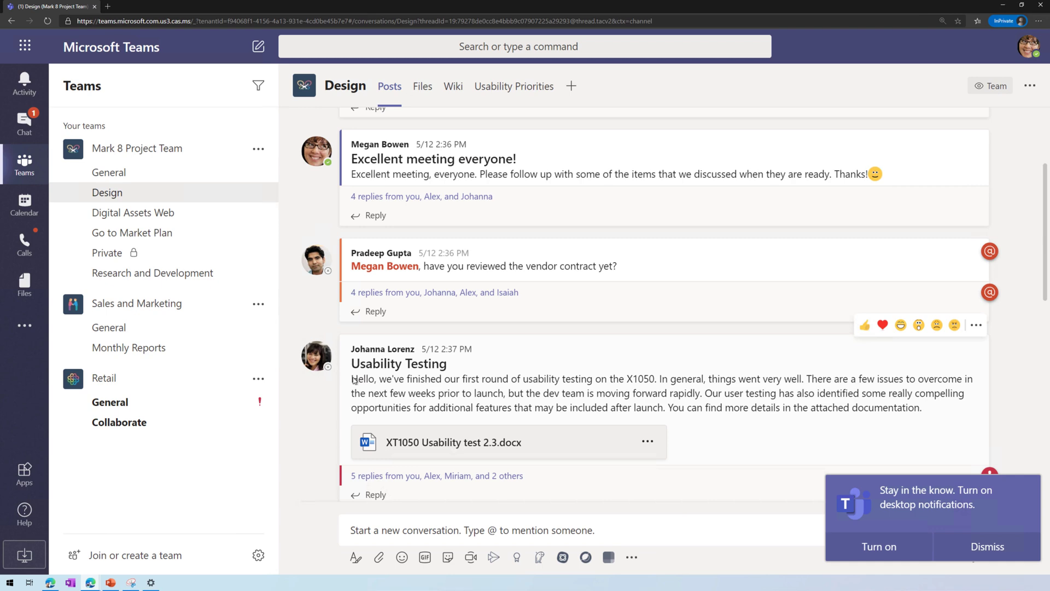
pyautogui.moveTo(352, 378); pyautogui.dragTo(561, 394)
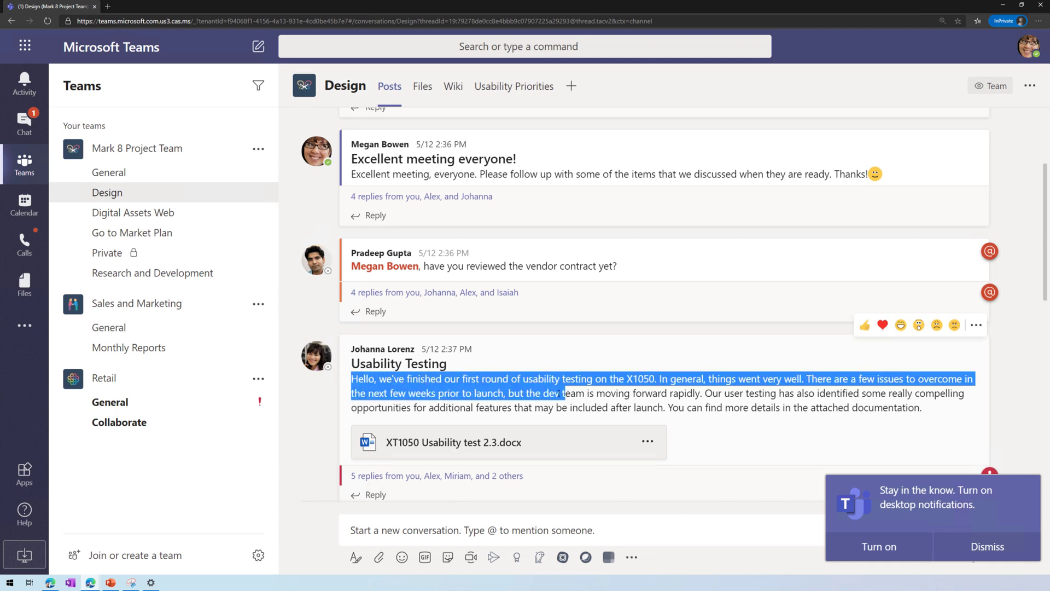
pyautogui.rightClick(459, 383)
pyautogui.click(511, 391)
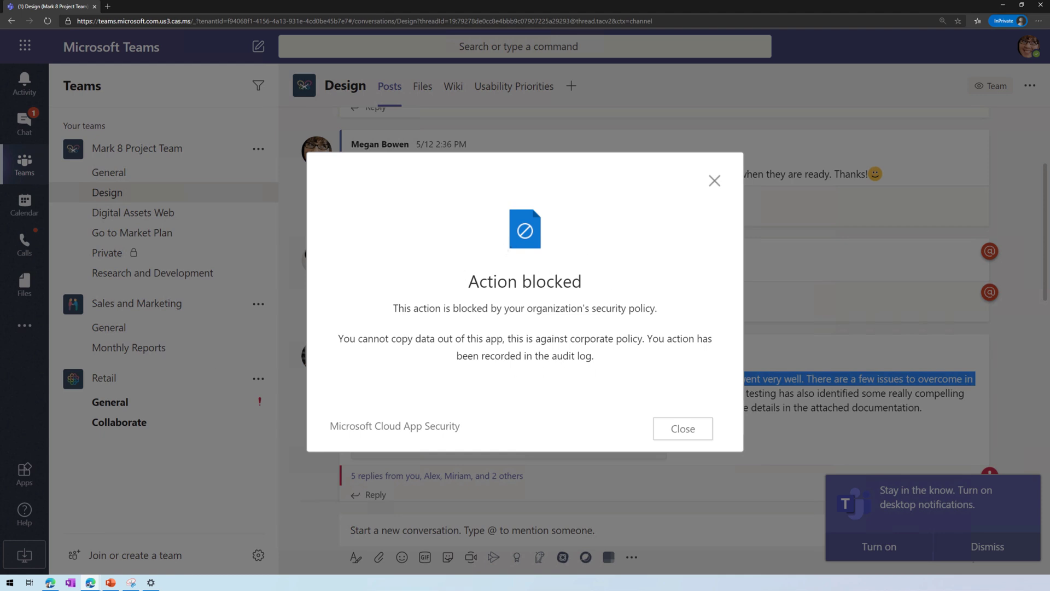
pyautogui.click(685, 428)
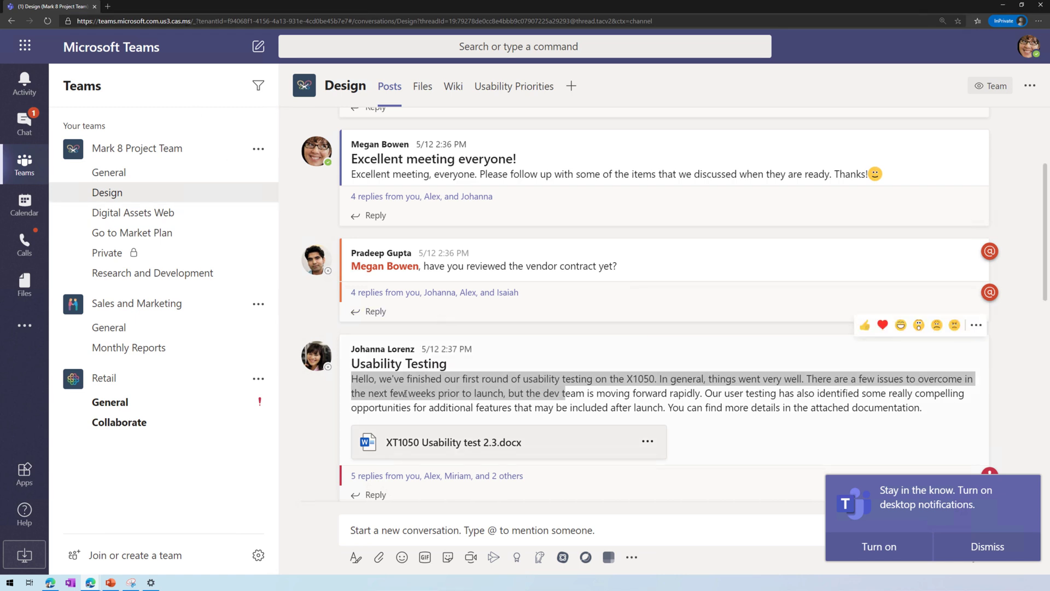
pyautogui.rightClick(432, 371)
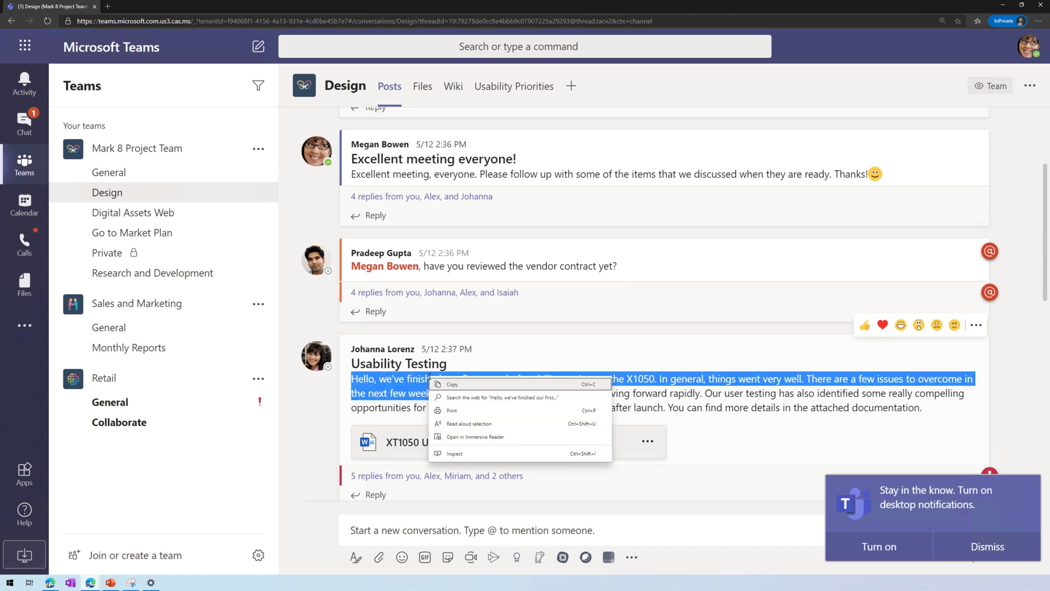
pyautogui.click(463, 383)
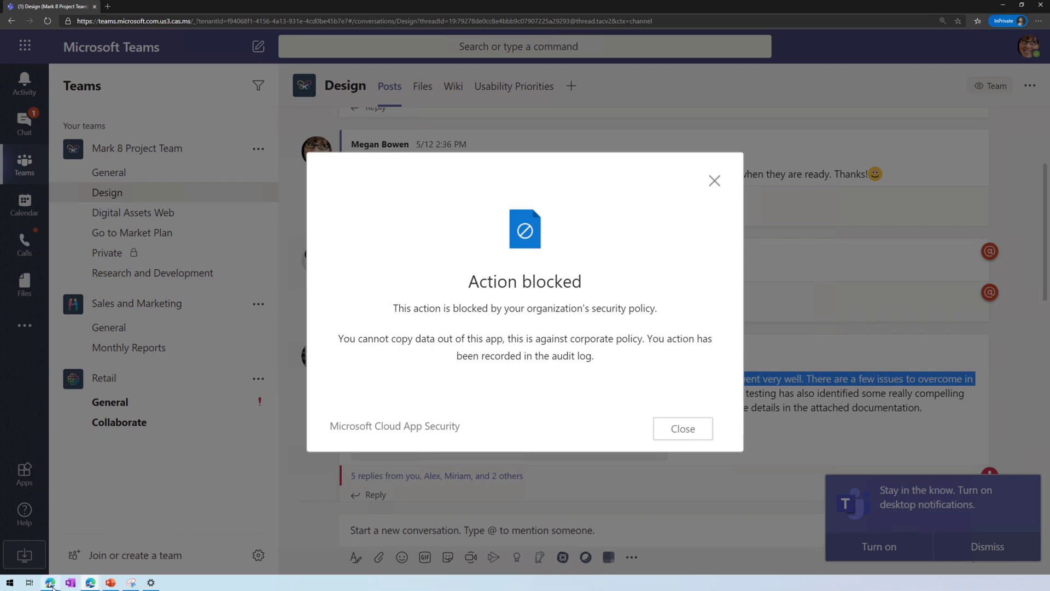
# Open the newest Teams Block Copy/Paste alert from the alerts list.
pyautogui.moveTo(90, 582)
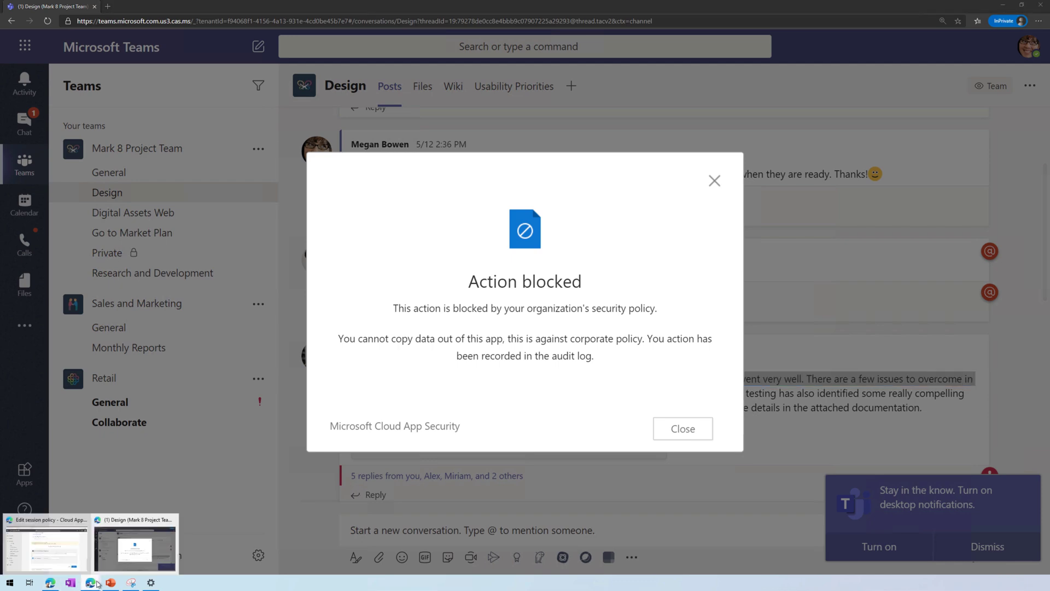
pyautogui.click(70, 551)
pyautogui.click(77, 498)
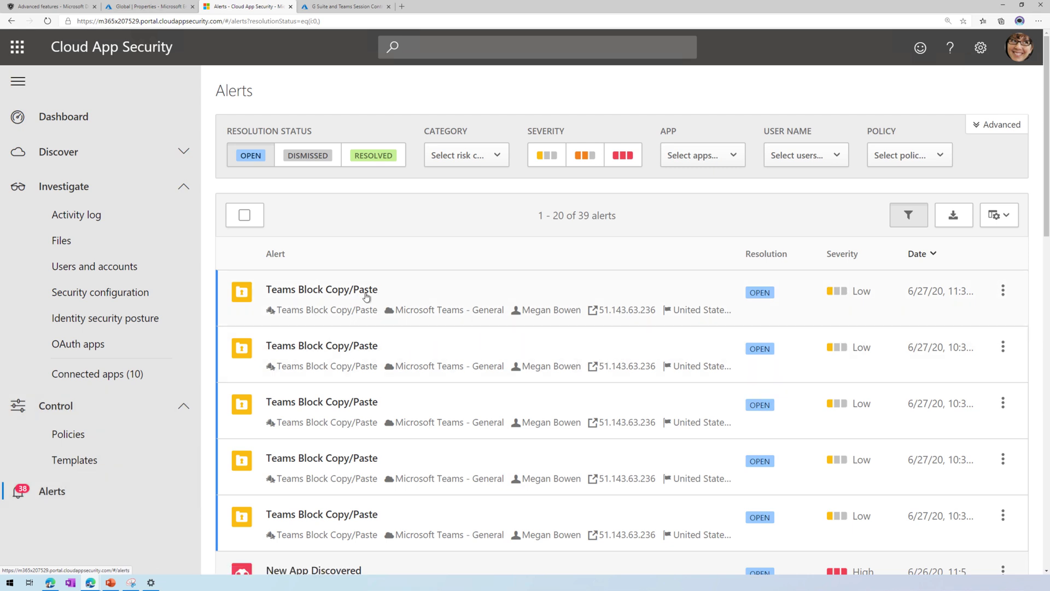
pyautogui.click(424, 295)
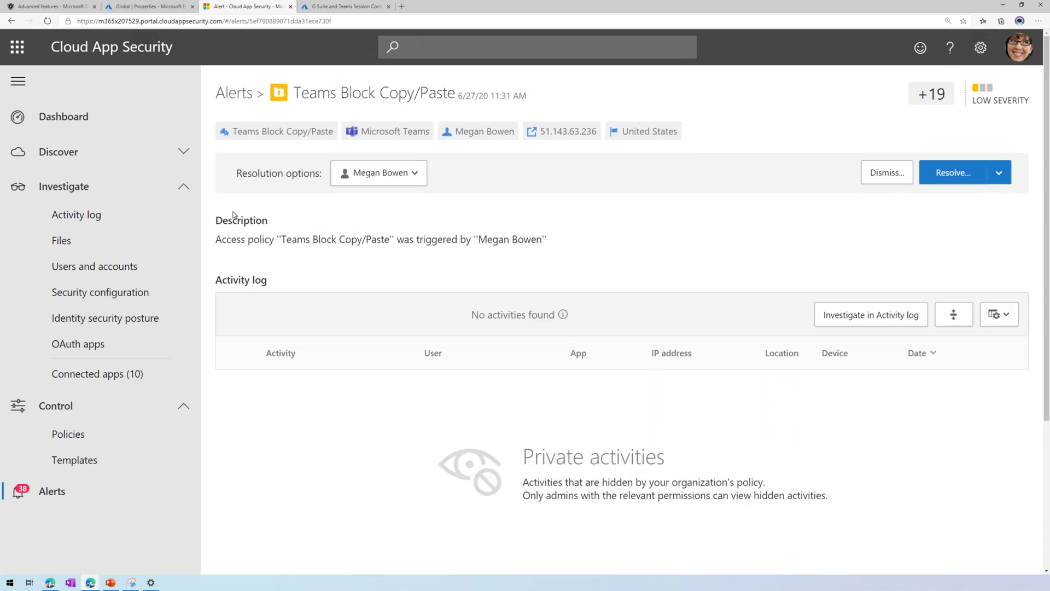
# In the activity log, expand the blocked Teams Cut/Copy item and check its user and general details.
pyautogui.click(88, 215)
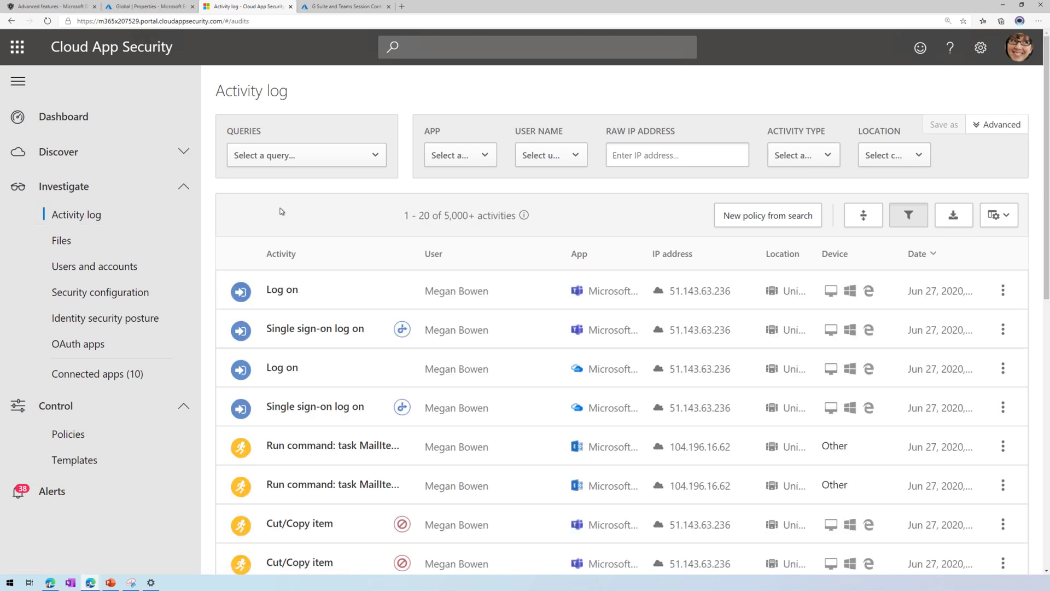
pyautogui.scroll(-1, 445, 394)
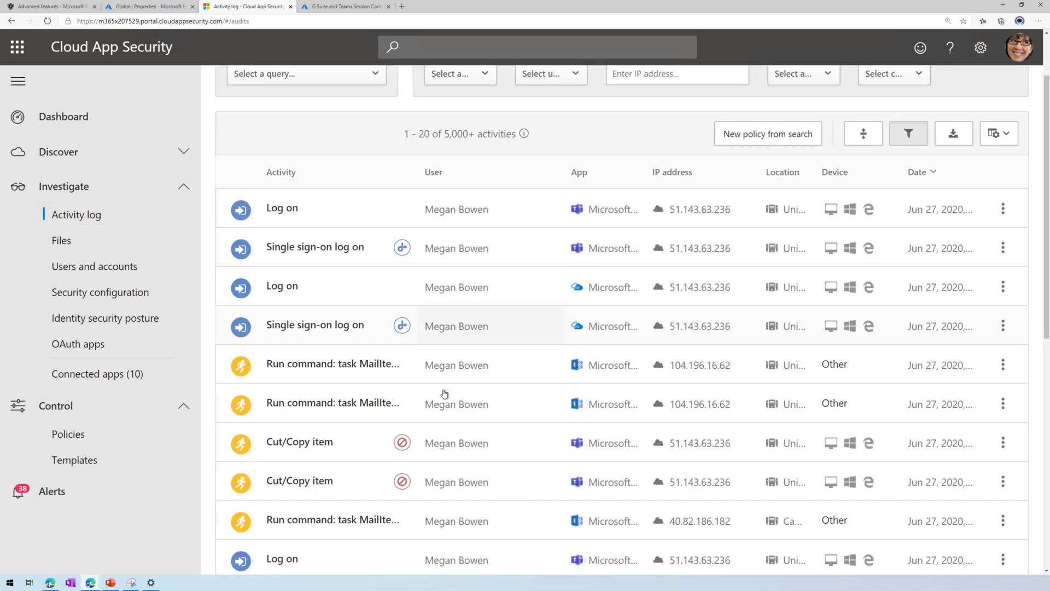
pyautogui.click(356, 447)
pyautogui.scroll(-1, 548, 452)
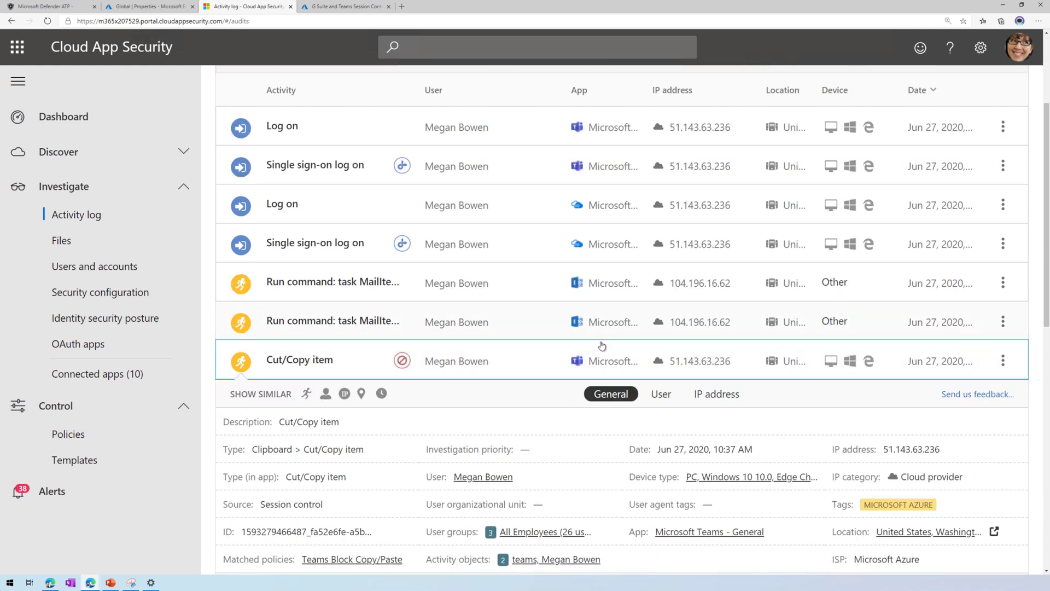
pyautogui.scroll(-1, 545, 440)
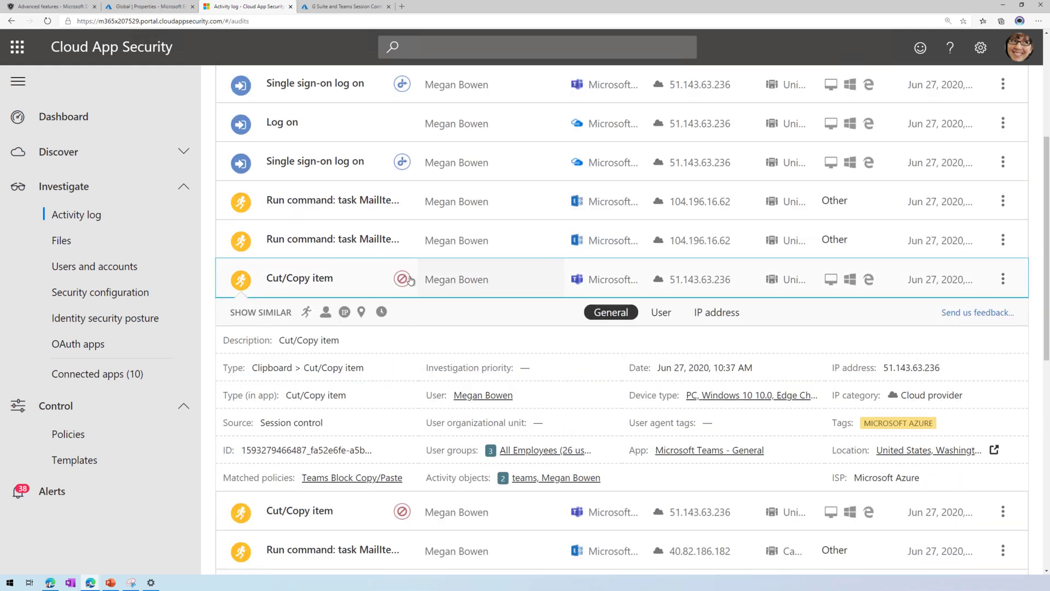
pyautogui.moveTo(407, 281)
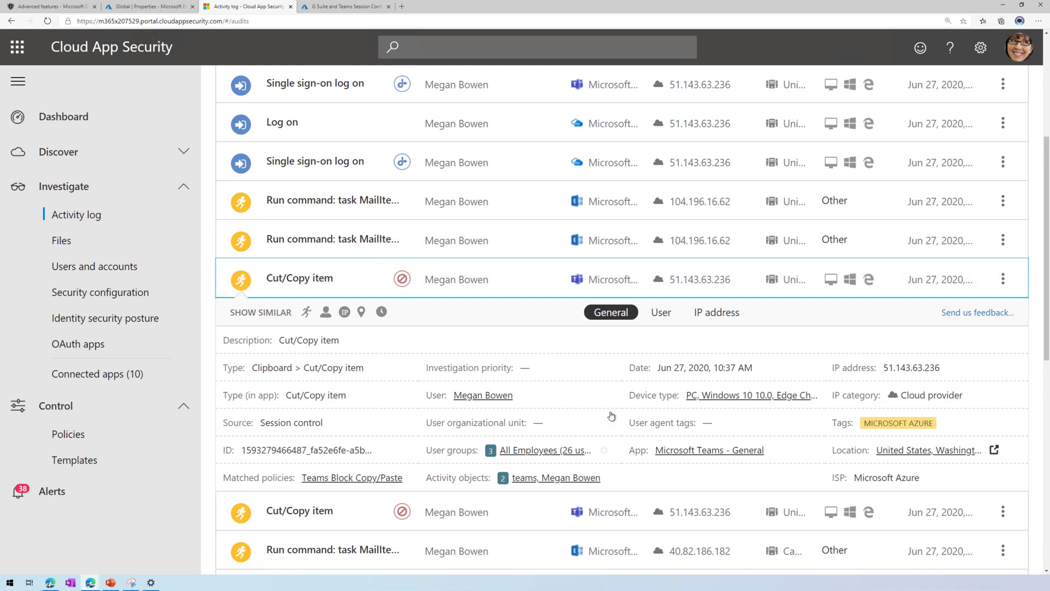
pyautogui.click(661, 314)
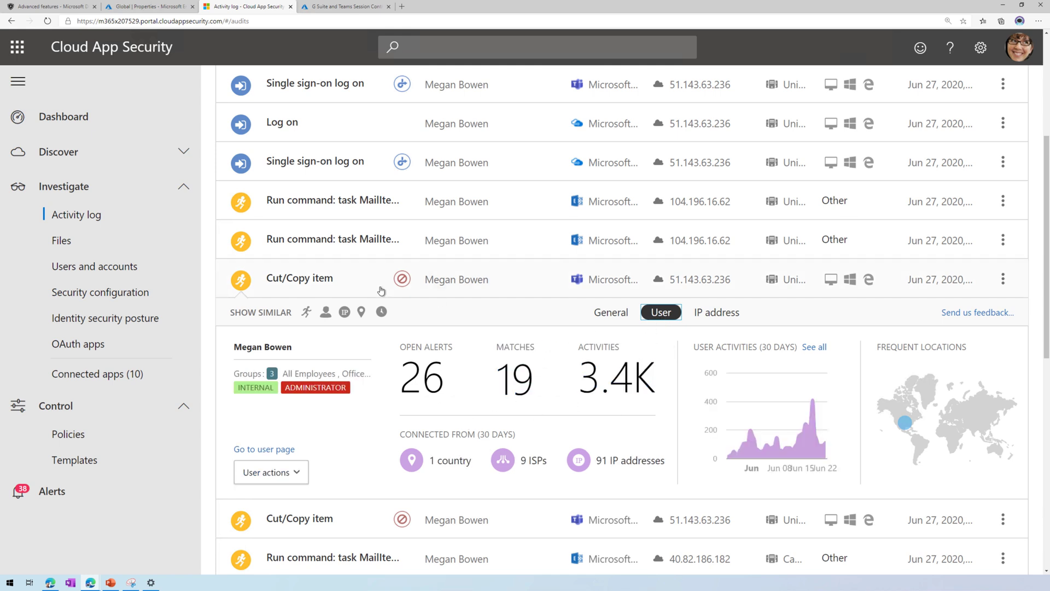
pyautogui.click(597, 312)
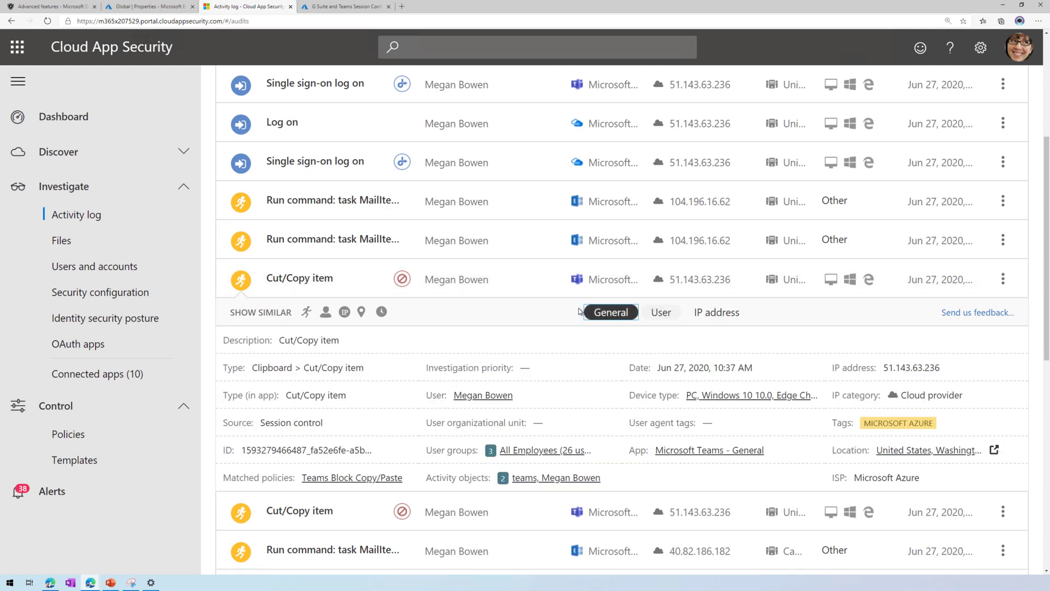
pyautogui.scroll(1, 282, 356)
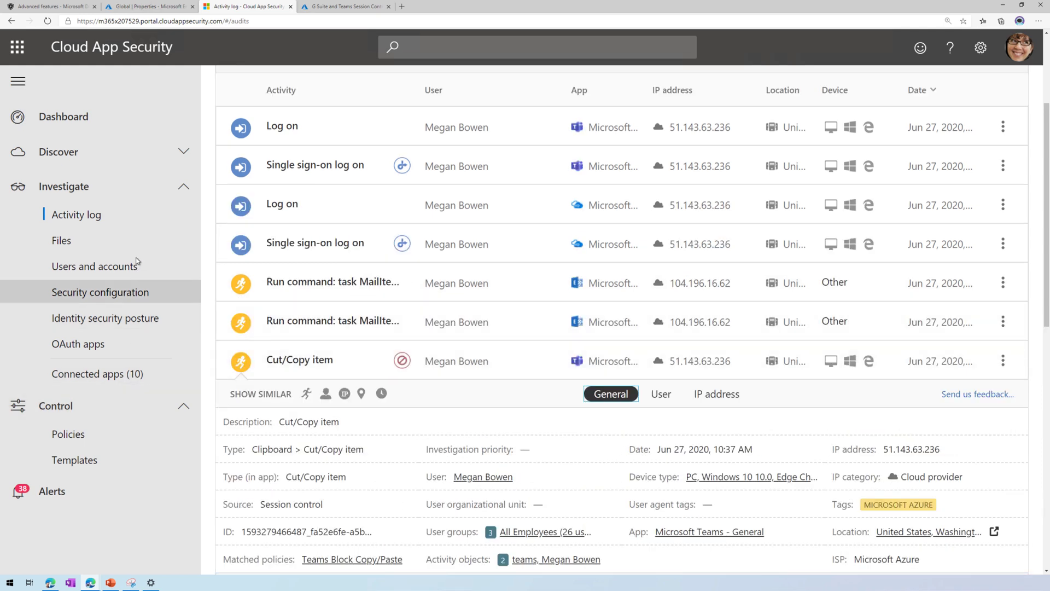
# Show the 8 apps on the Connected apps page's Conditional Access App Control tab.
pyautogui.click(137, 373)
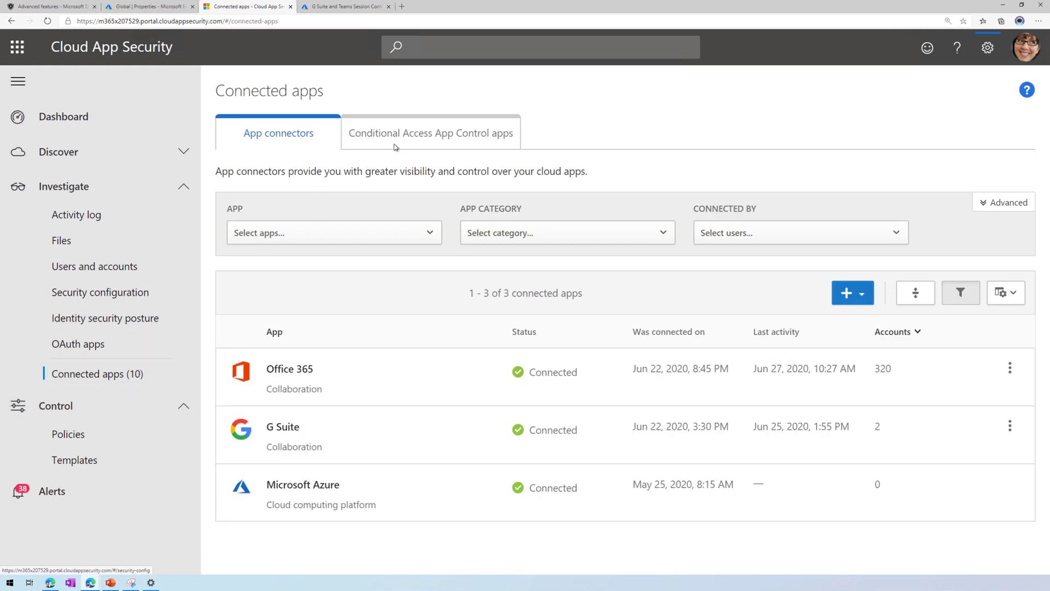
pyautogui.click(426, 133)
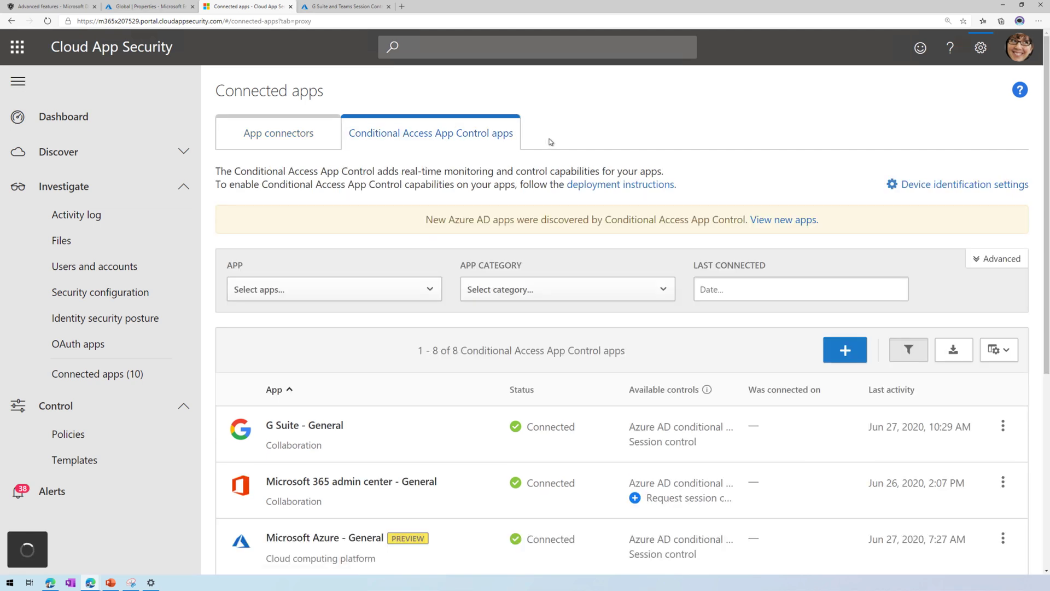
pyautogui.scroll(-1, 550, 142)
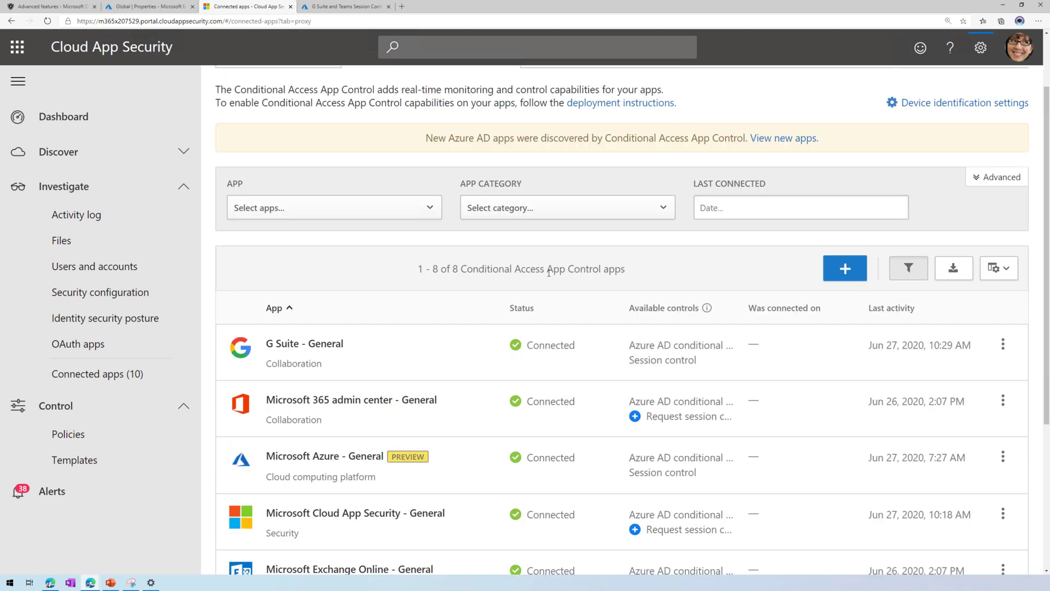
pyautogui.scroll(-1, 549, 272)
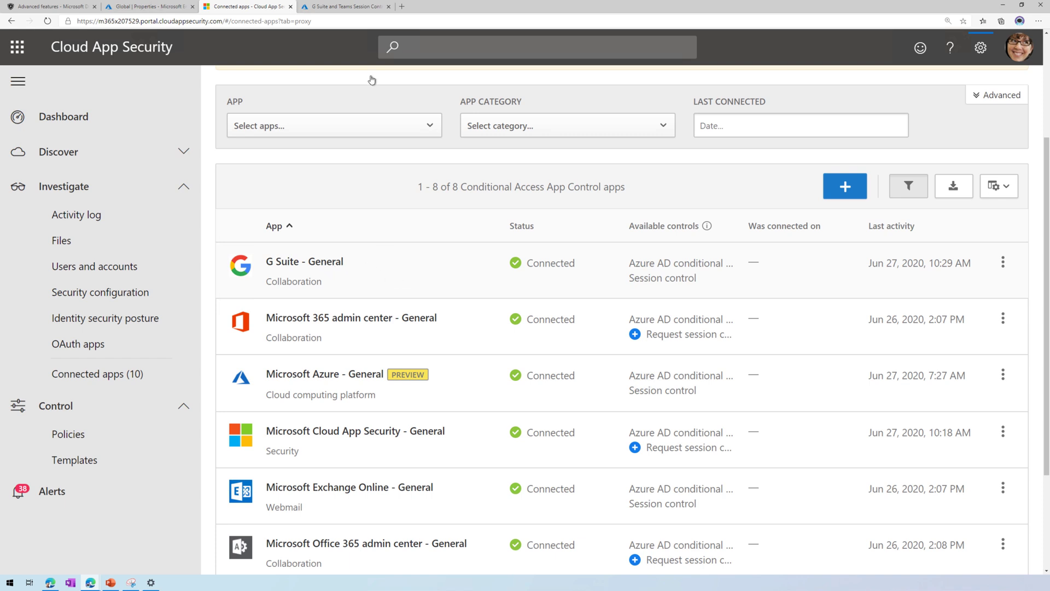
# In Azure, view the Google Cloud / G Suite Connector enterprise app overview, then go back to Cloud App Security.
pyautogui.click(346, 7)
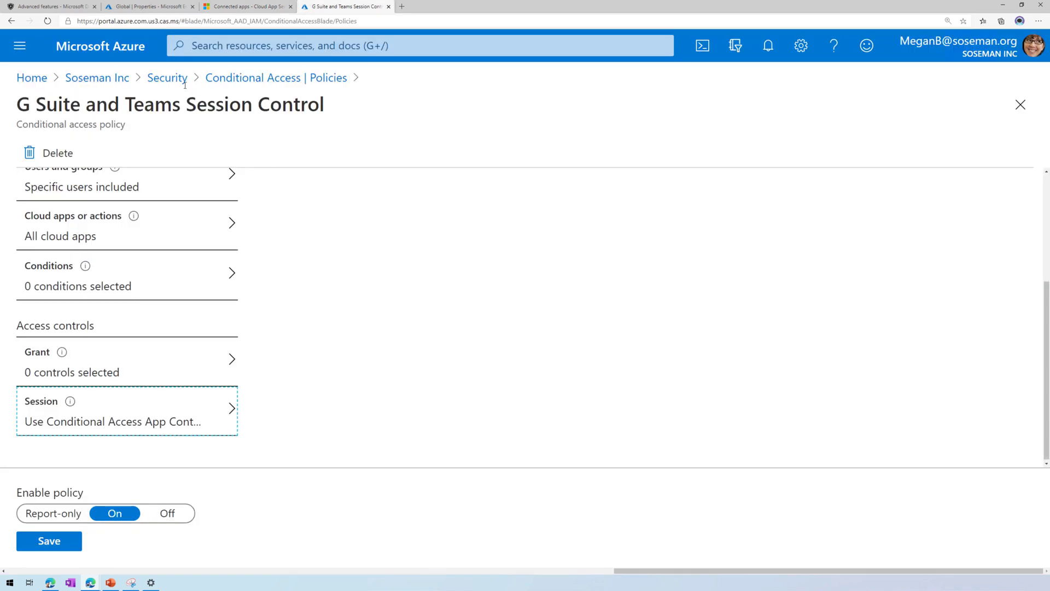
pyautogui.click(116, 79)
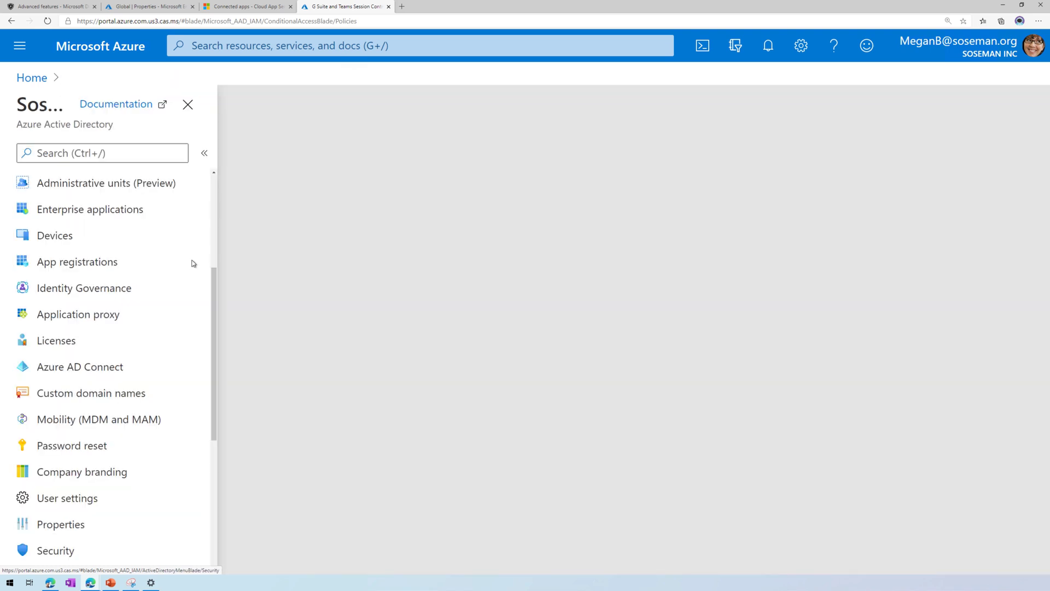
pyautogui.click(135, 214)
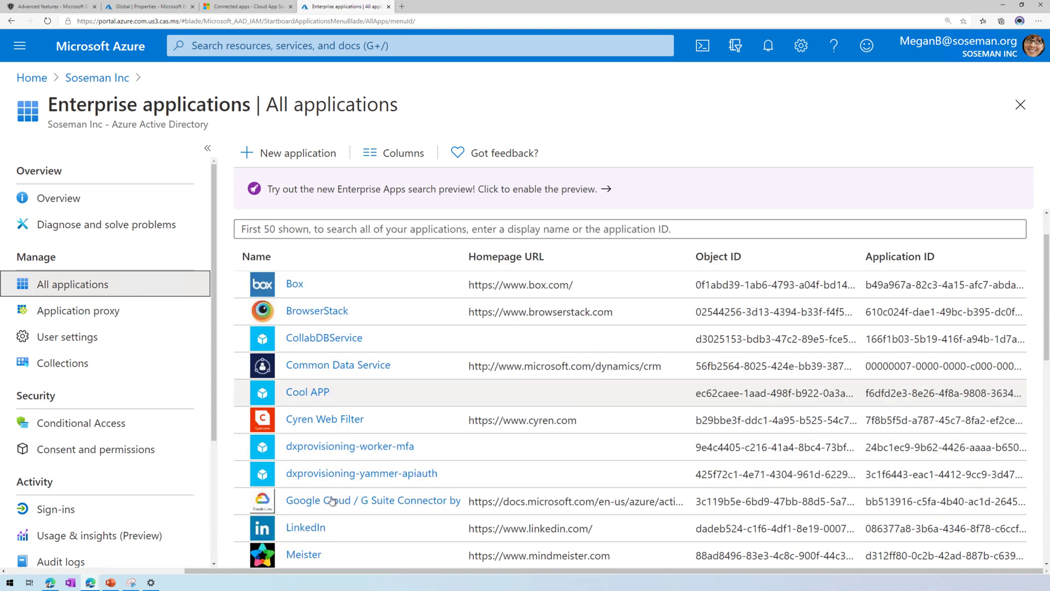
pyautogui.click(335, 508)
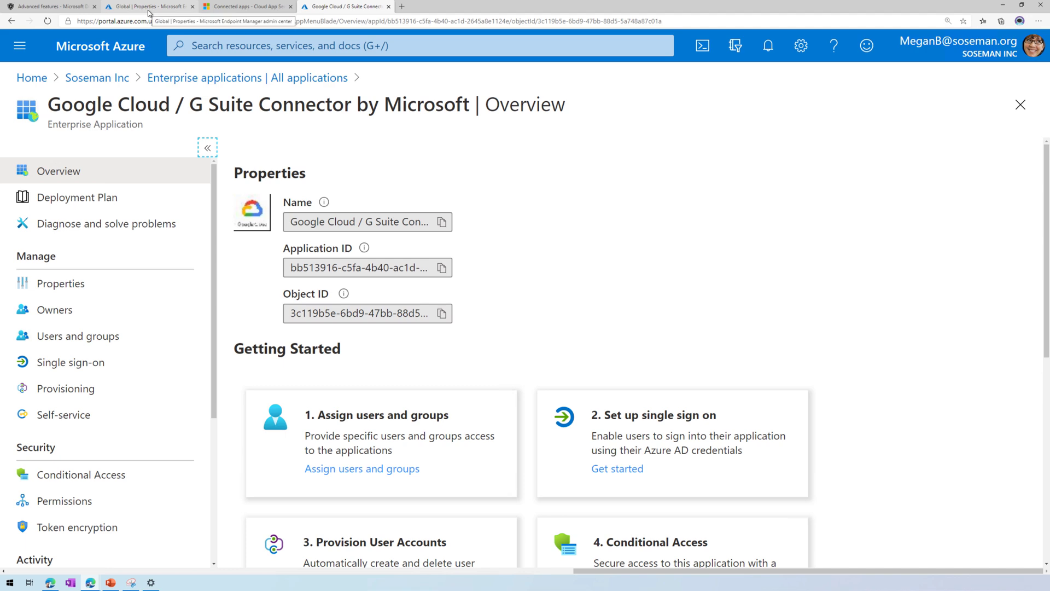
pyautogui.click(217, 8)
pyautogui.click(846, 192)
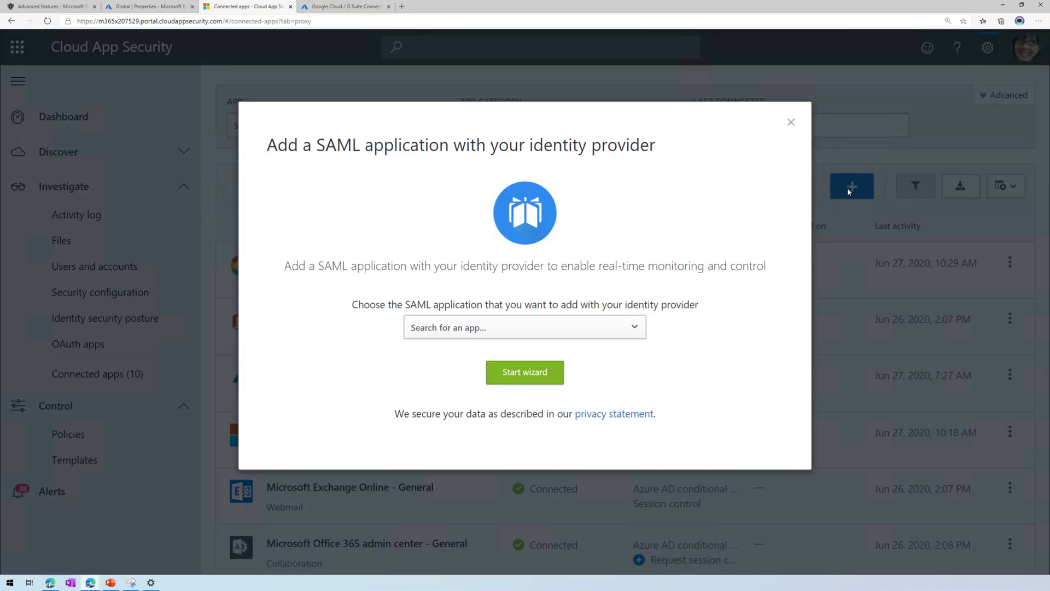
pyautogui.click(461, 327)
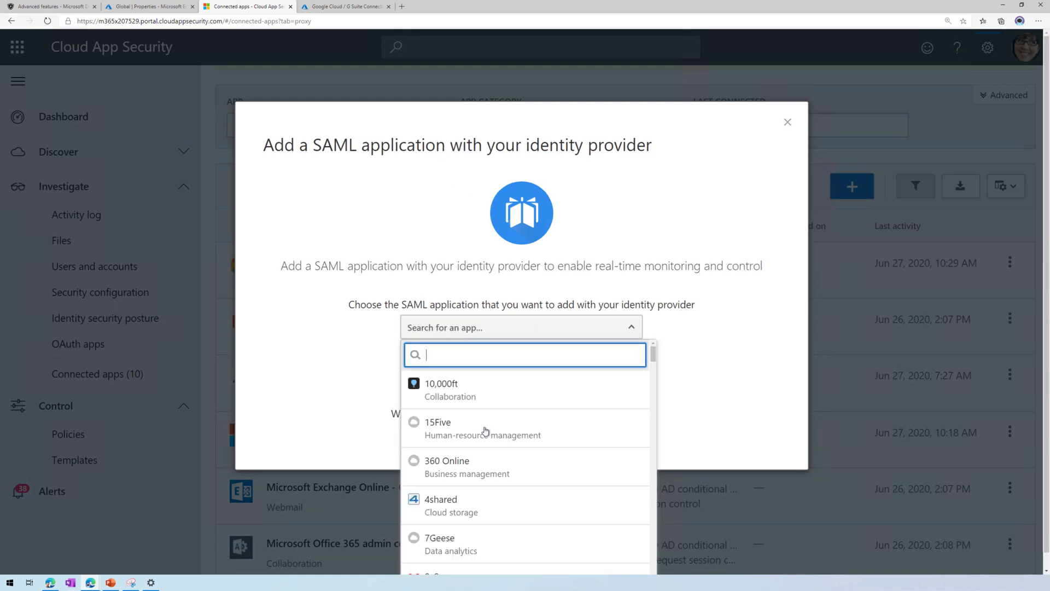
pyautogui.click(504, 541)
pyautogui.click(539, 372)
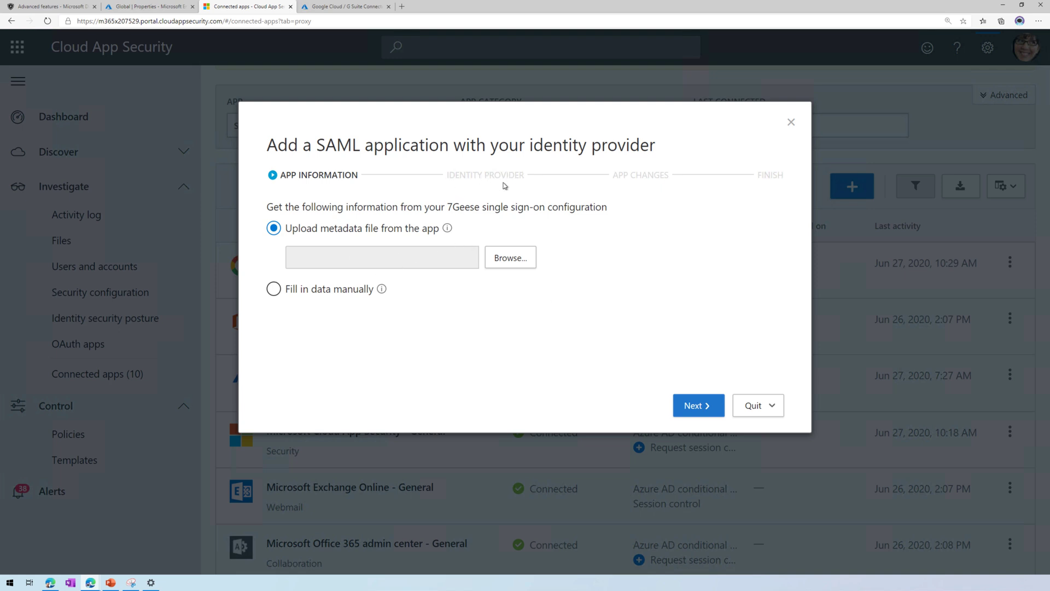
pyautogui.click(760, 408)
pyautogui.click(760, 429)
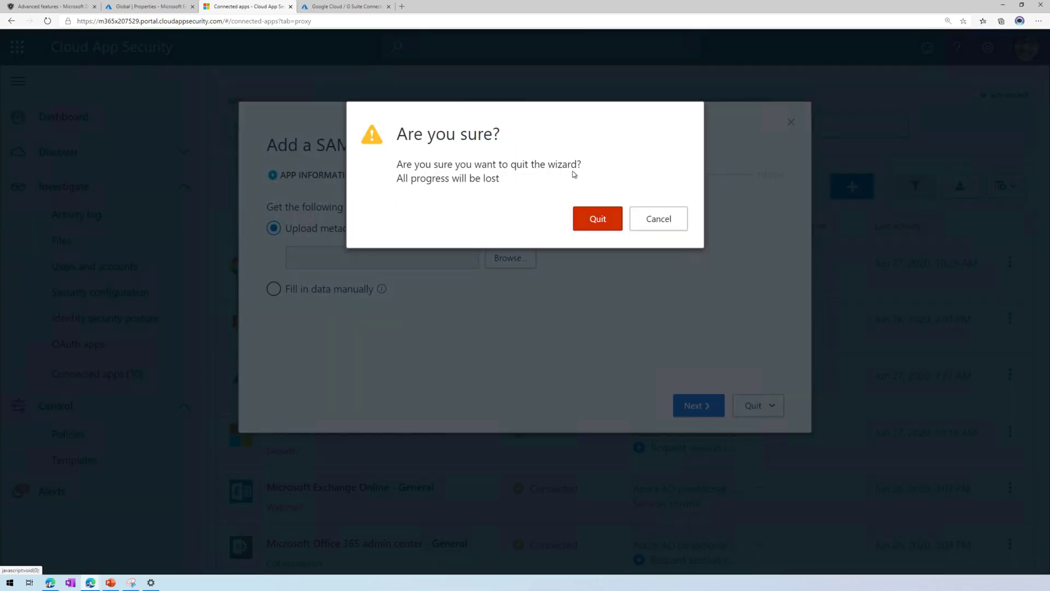
pyautogui.click(620, 224)
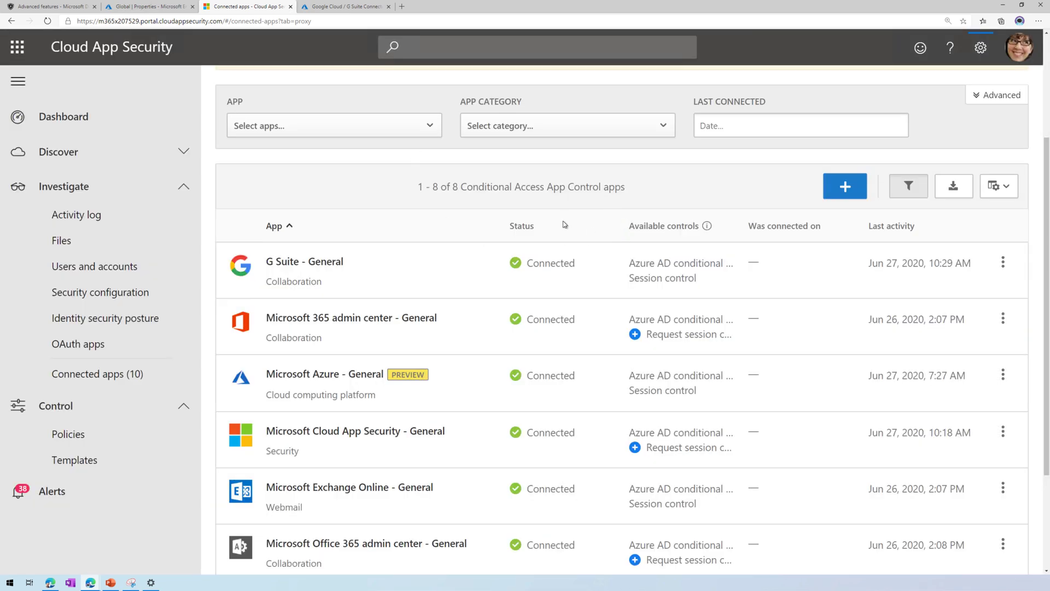